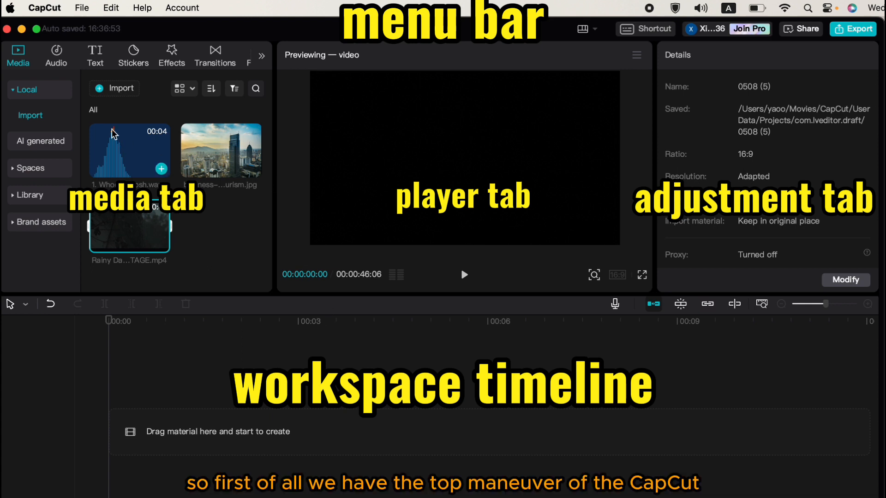
left_click(82, 7)
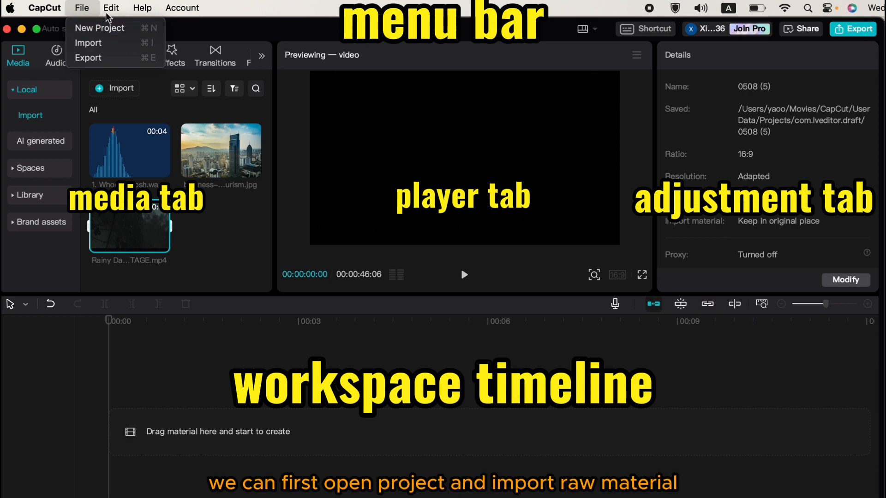
mouse_move(109, 13)
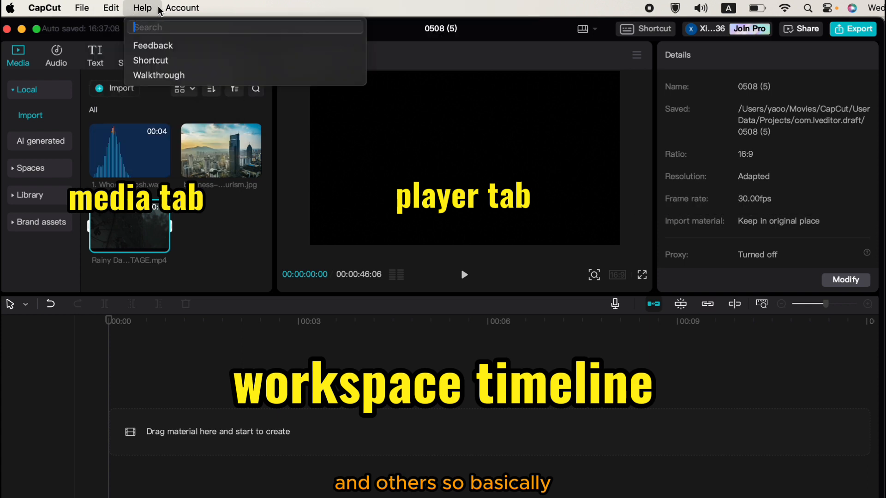
mouse_move(79, 13)
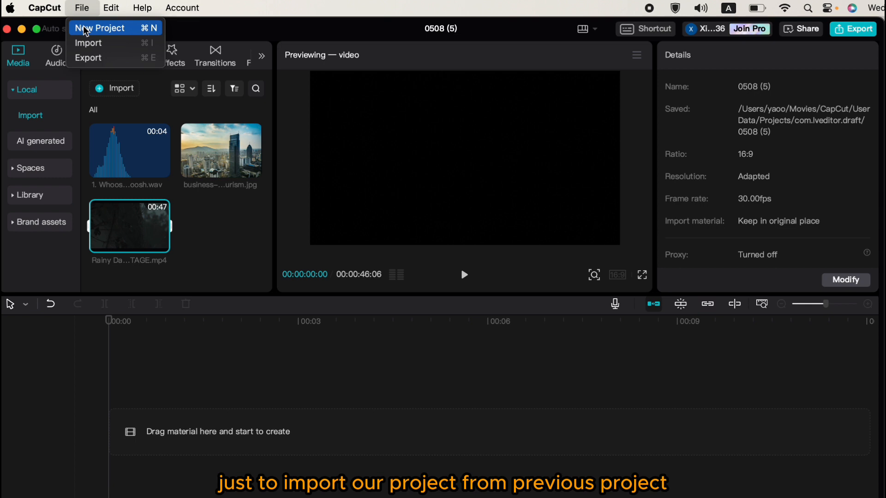
left_click(217, 248)
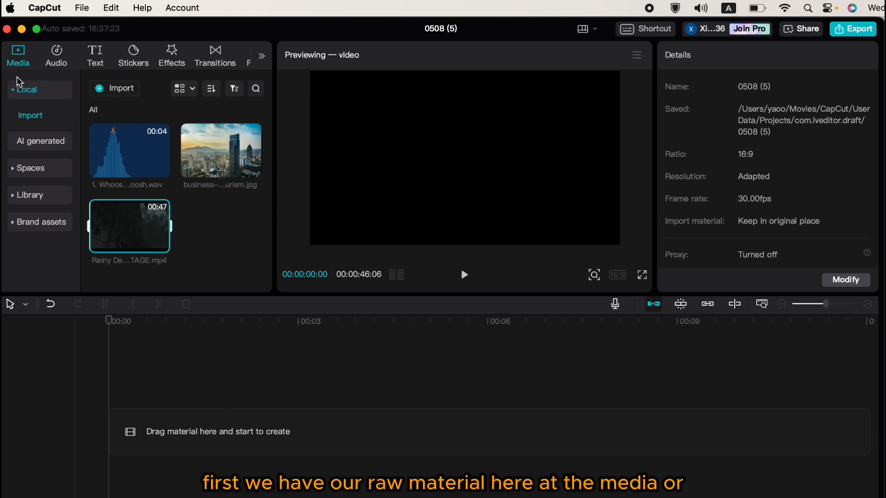
- Look through the AI-generated, library and brand-asset media sources, the music collection and the auto captions options
left_click(33, 144)
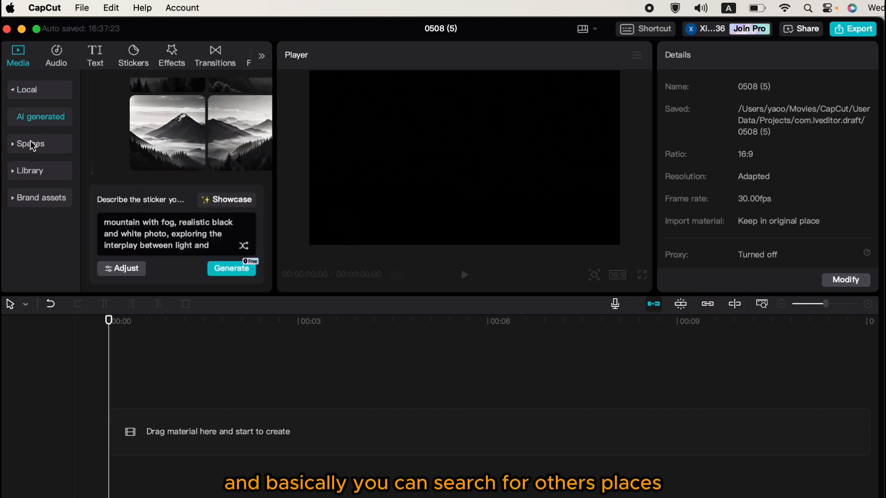
left_click(30, 171)
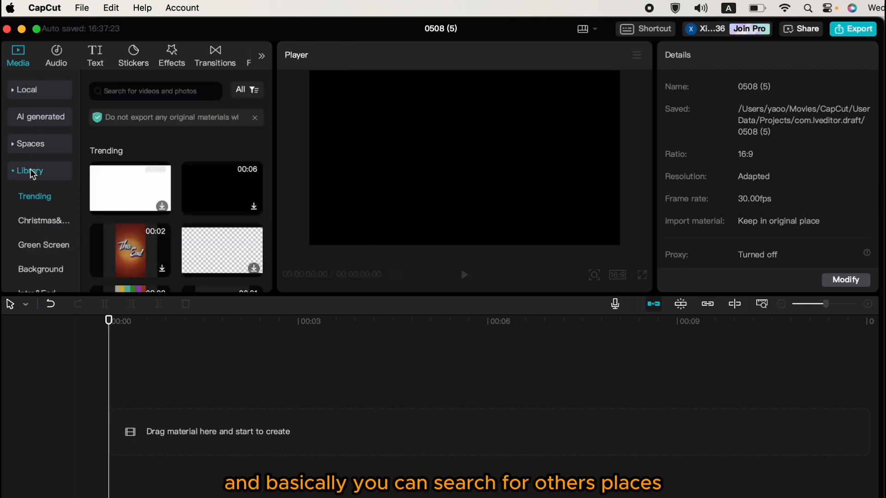
scroll(31, 180, "down", 3)
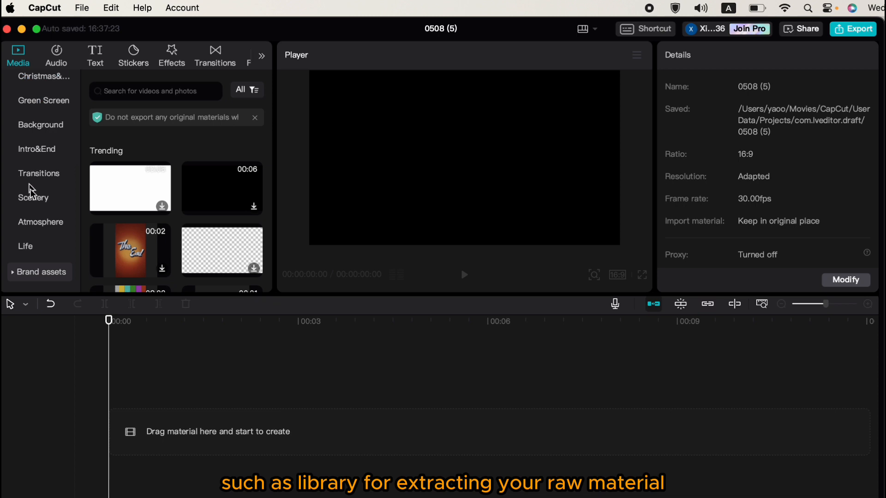
left_click(42, 273)
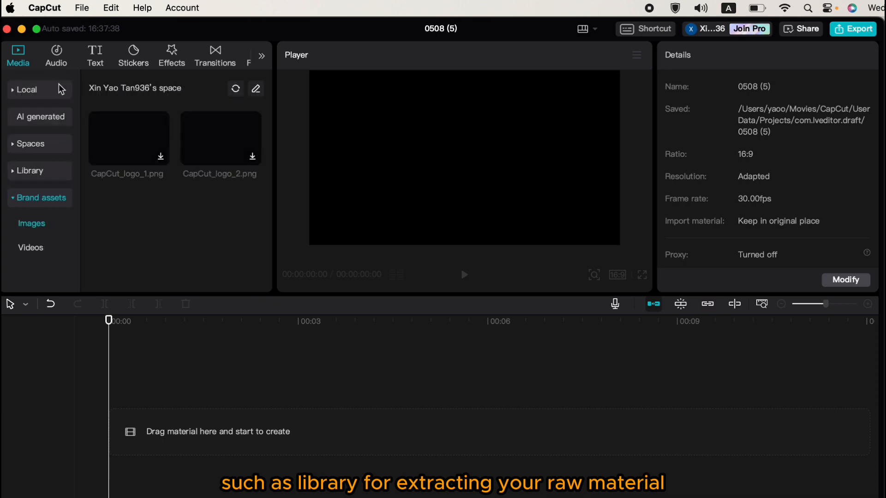
left_click(42, 90)
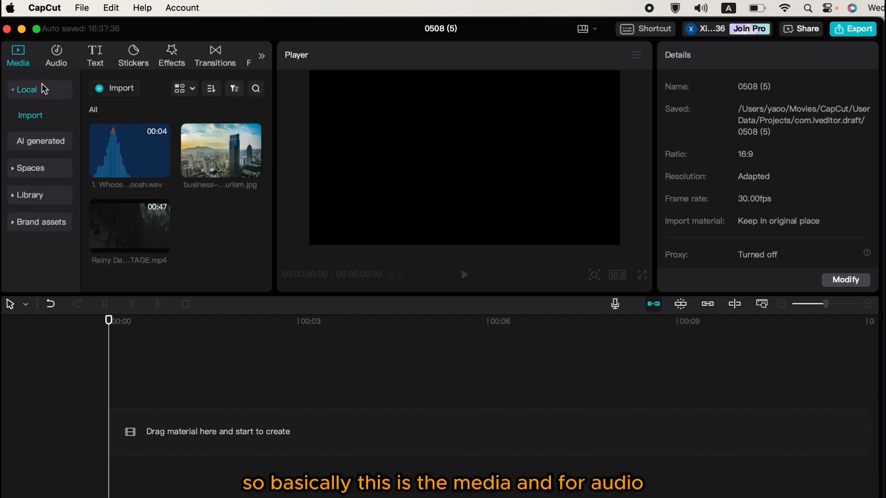
left_click(56, 57)
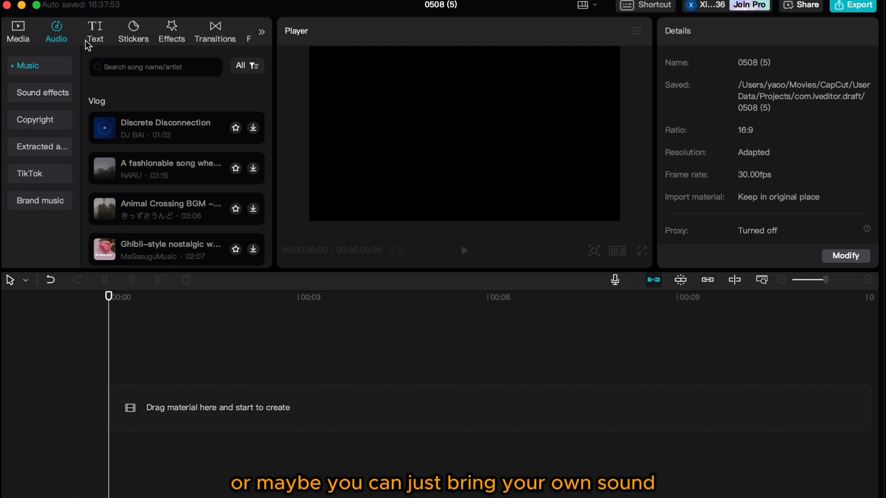
left_click(18, 31)
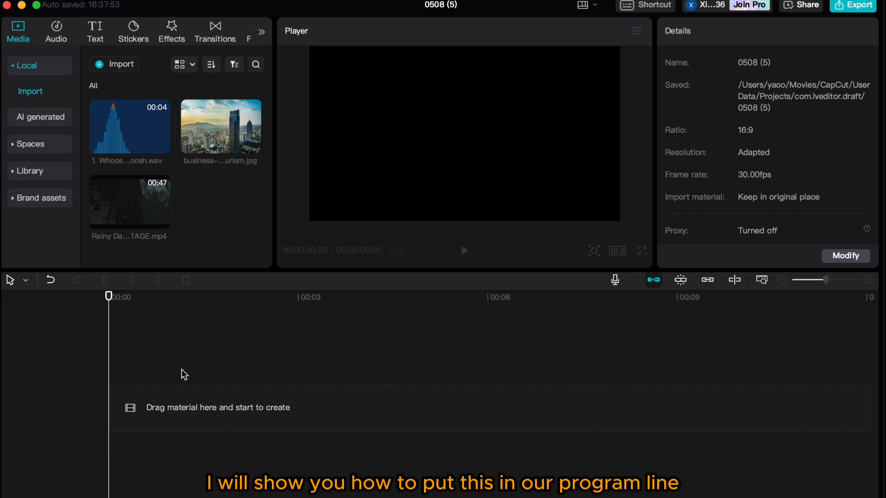
left_click(95, 40)
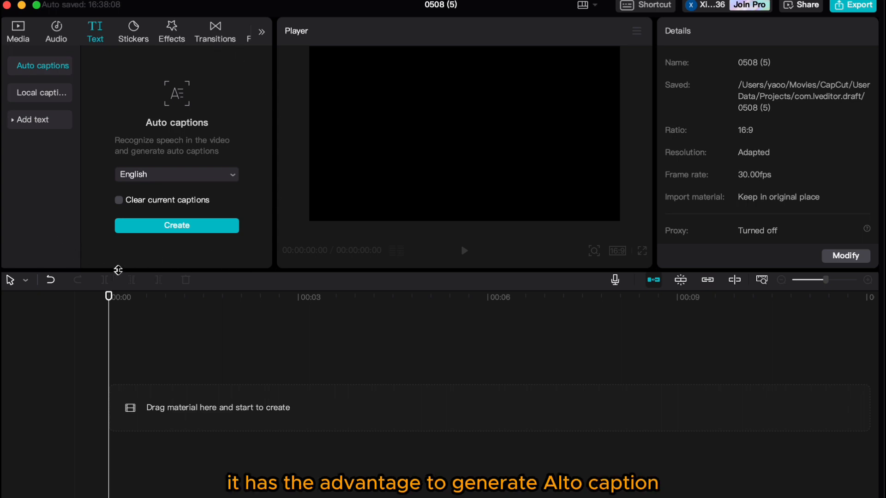
- Place the Rainy Day 4k FREE STOCK FOOTAGE.mp4 clip at the start of the empty timeline
left_click(25, 42)
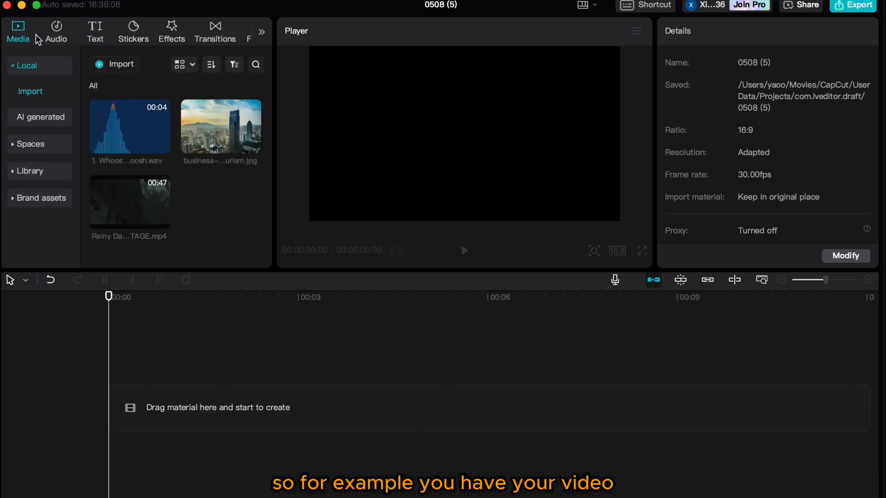
left_click(95, 33)
left_click(45, 41)
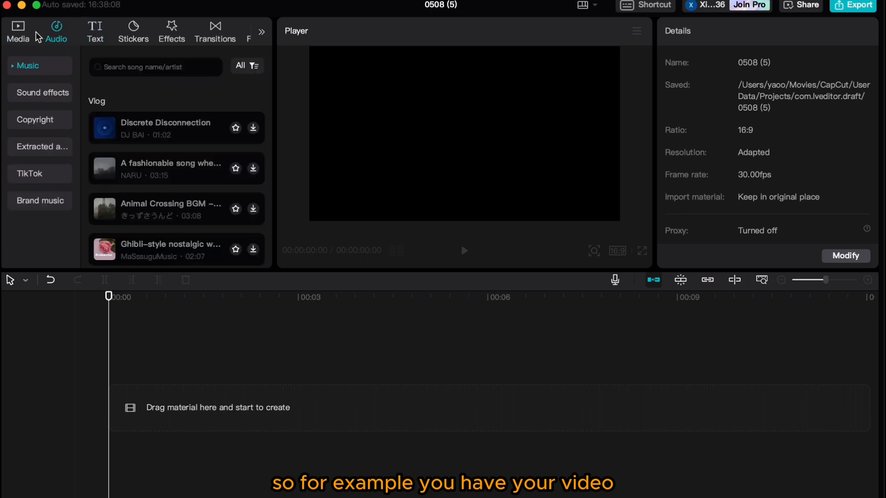
left_click(26, 34)
left_click_drag(152, 226, 123, 400)
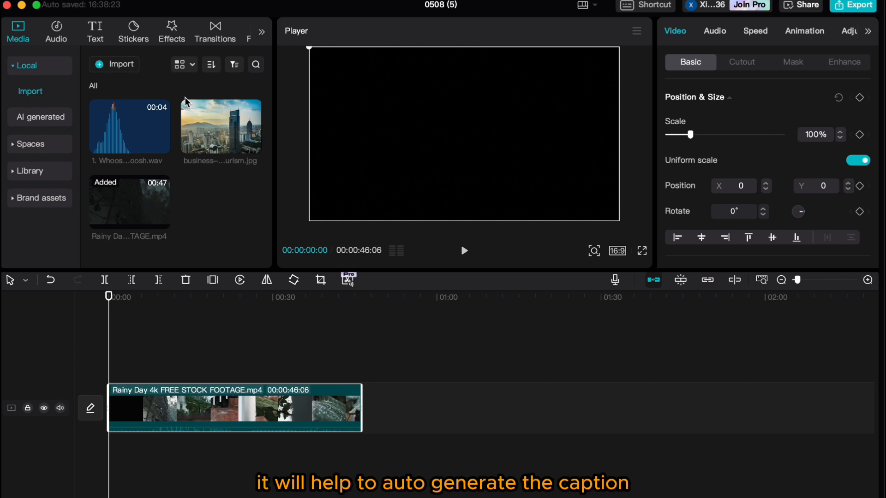
- Import the file Screen Recording 2024-05-08 at 1.23.37PM.mov into the project's local media
left_click(101, 44)
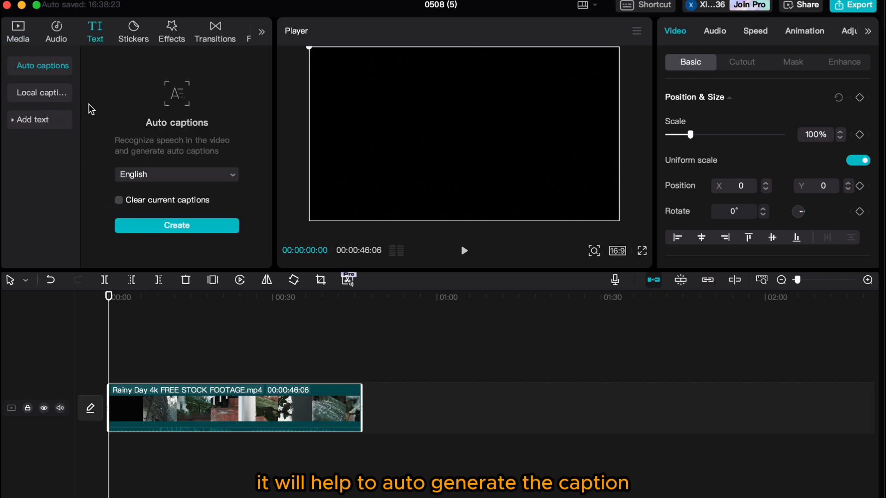
left_click(26, 38)
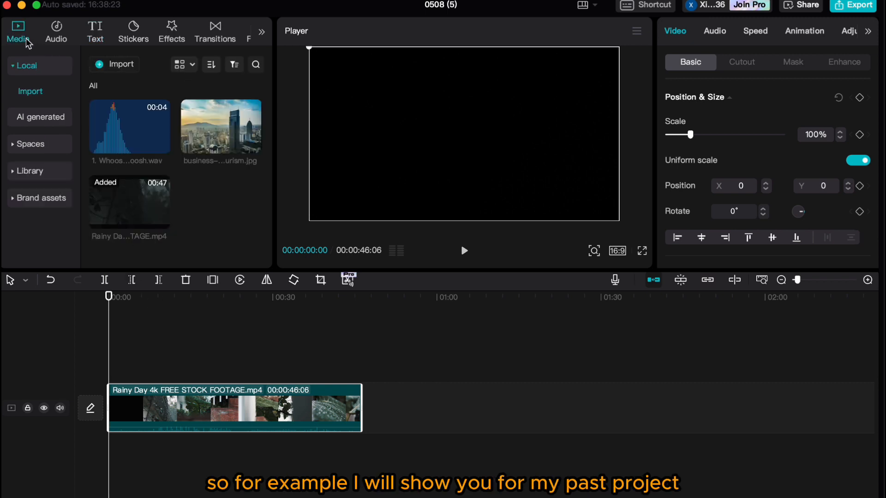
left_click(111, 66)
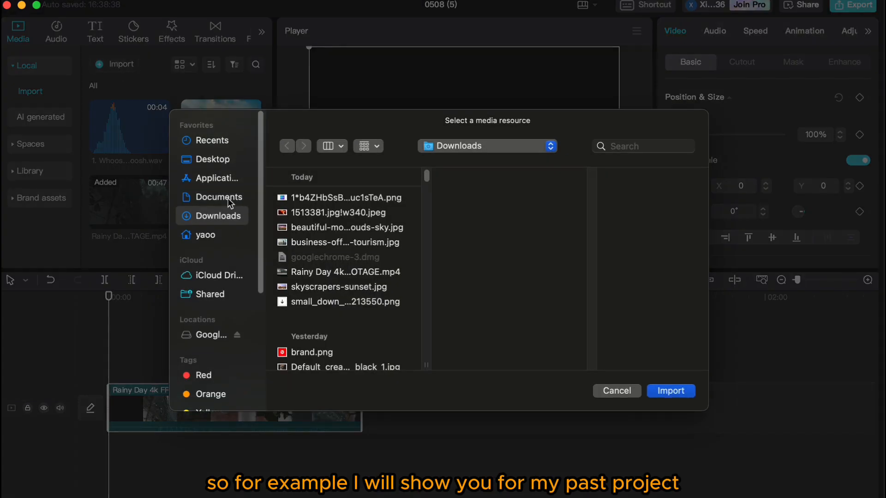
left_click(213, 177)
left_click(214, 196)
left_click(215, 157)
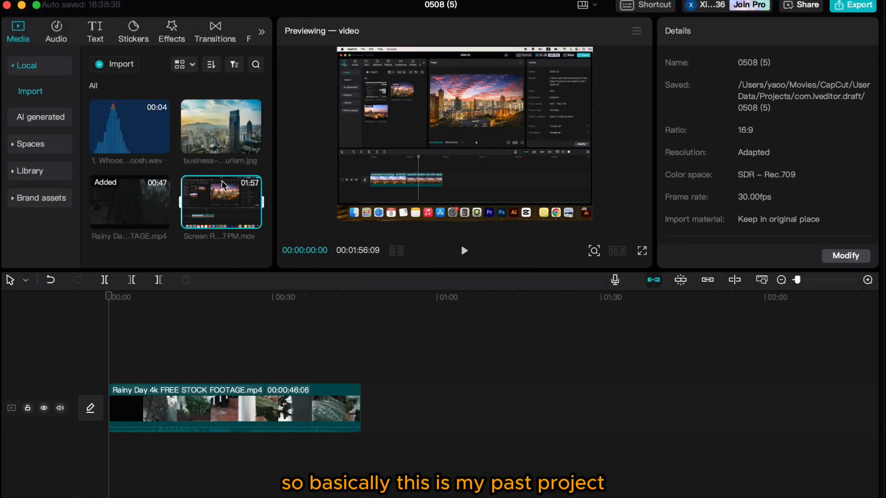
- Place the screen recording on the timeline directly after the Rainy Day clip and move the playhead to their junction
left_click_drag(222, 185, 367, 405)
left_click(361, 297)
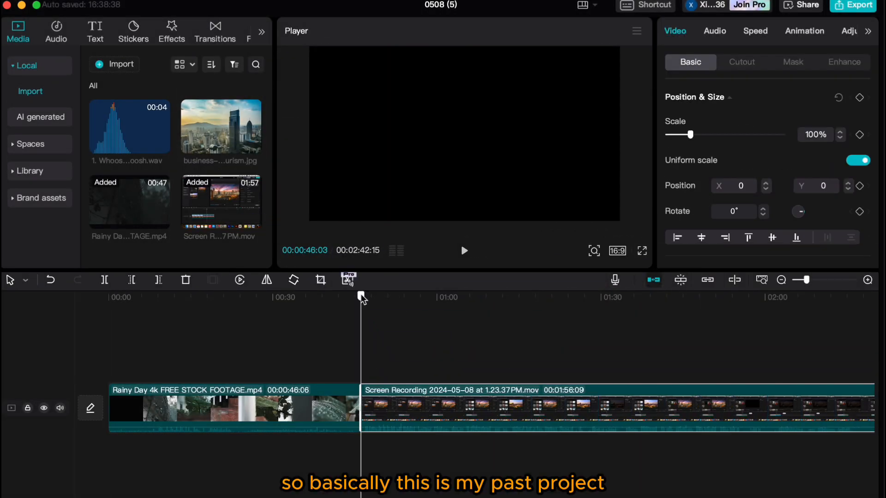
- Generate auto captions for the timeline's clips with English as the spoken language
left_click(97, 31)
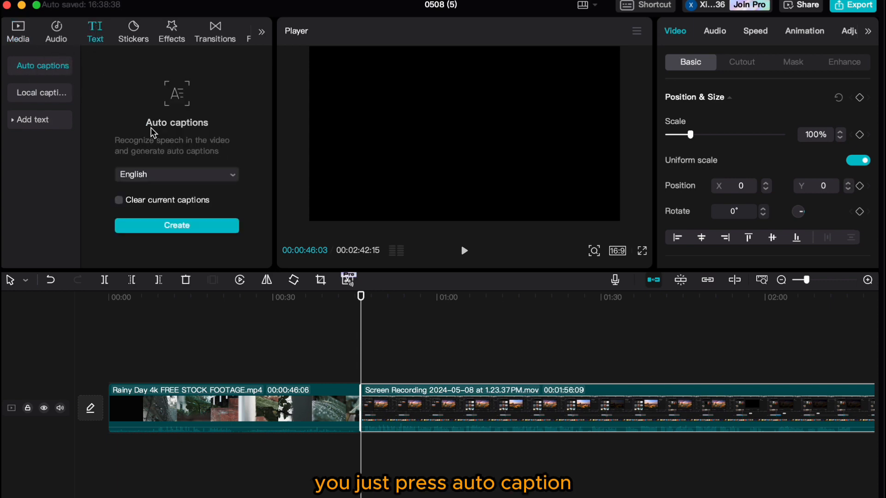
left_click(149, 177)
left_click(87, 180)
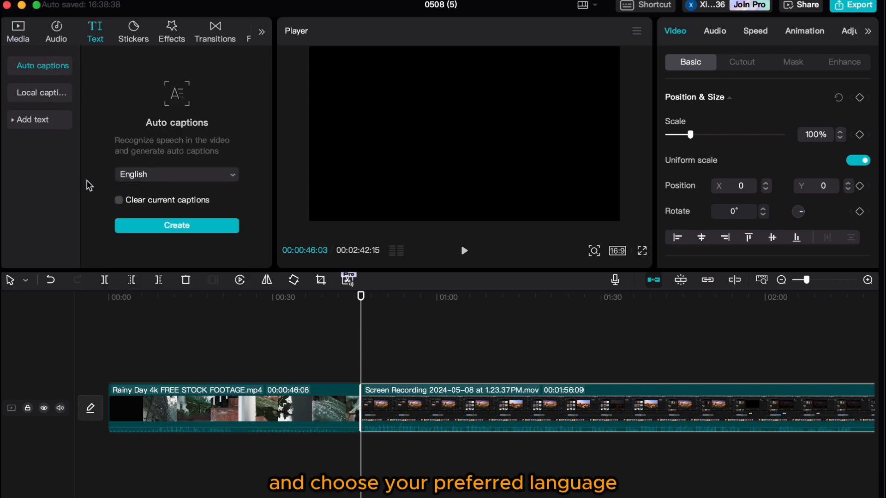
left_click(134, 177)
left_click(84, 192)
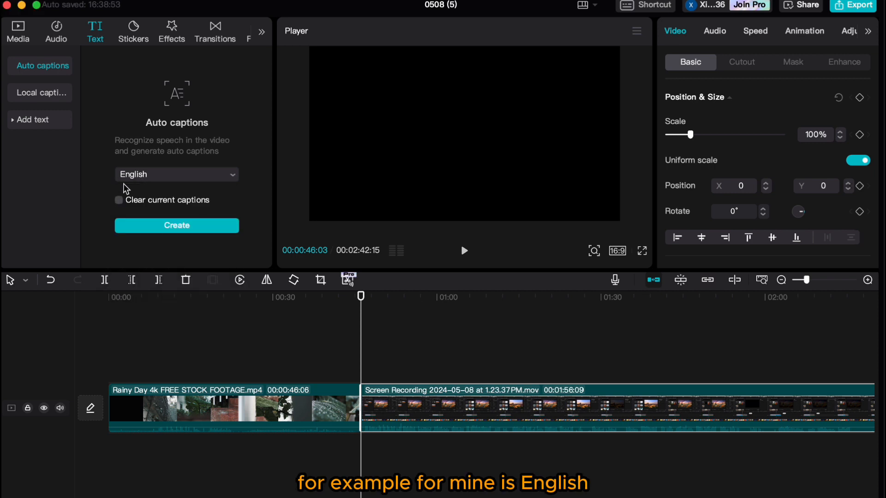
left_click(153, 180)
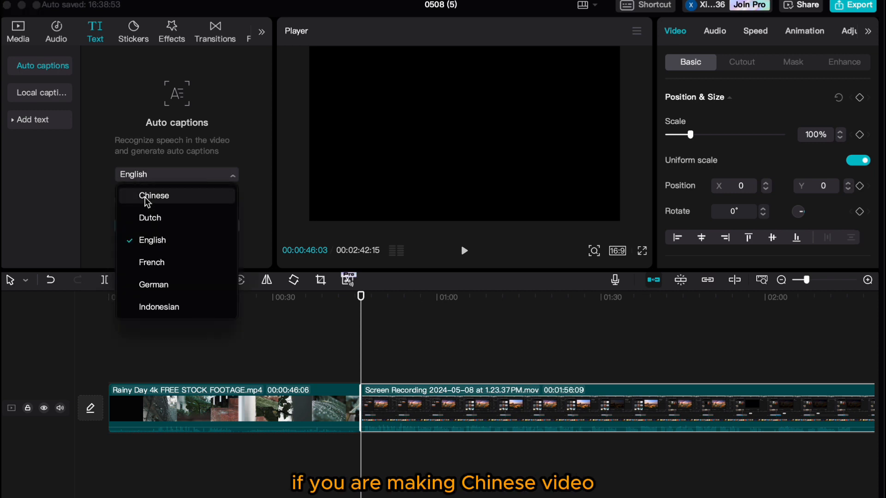
left_click(60, 204)
left_click(140, 236)
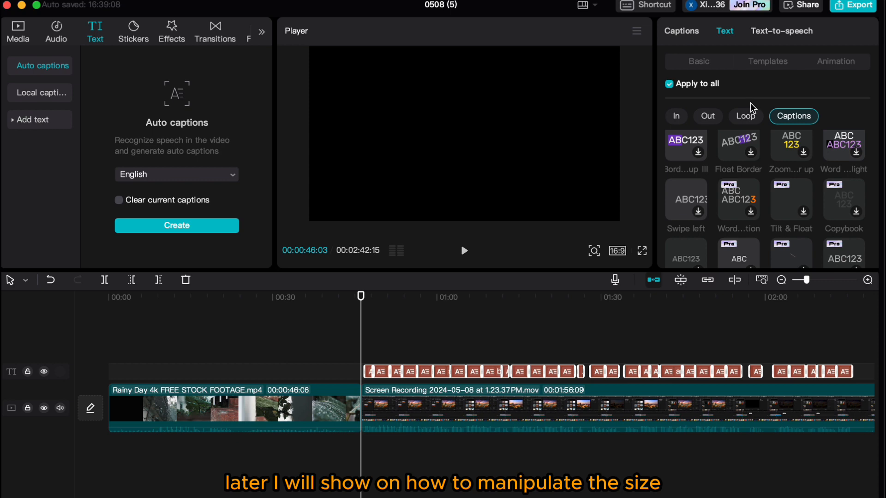
- Examine the captions' animation presets and their basic style settings, including font, stroke, background, glow and shadow
left_click(828, 66)
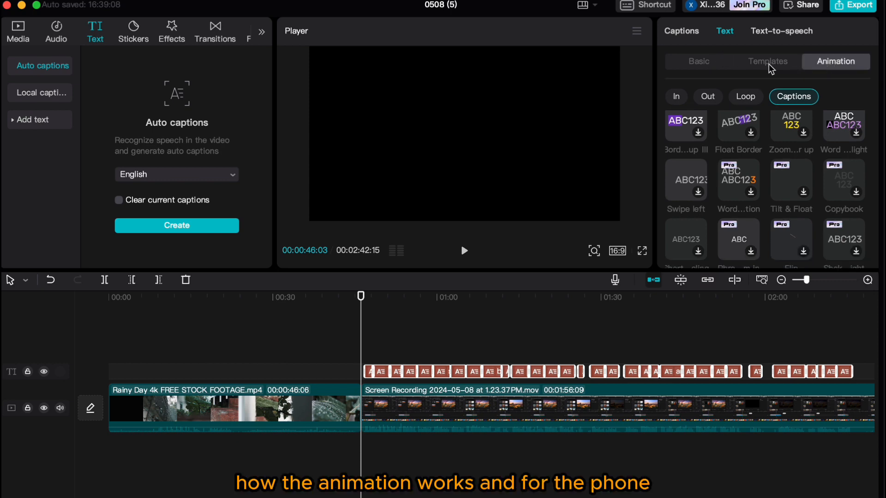
left_click(706, 67)
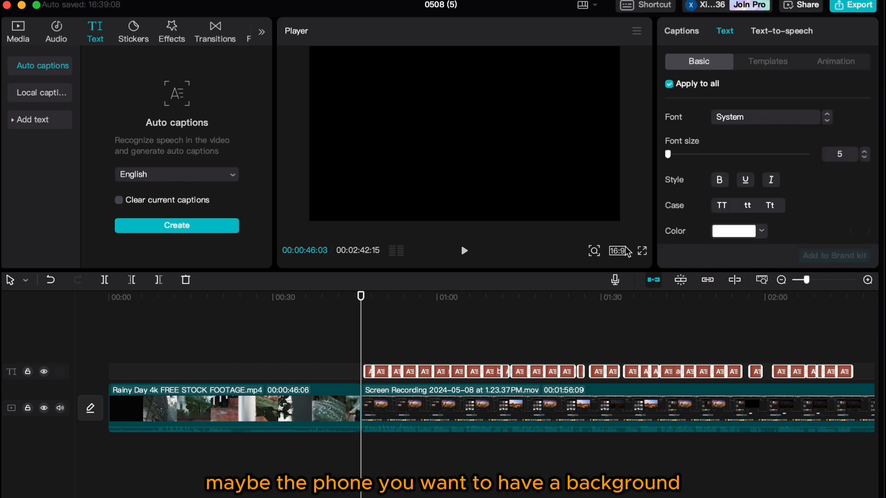
scroll(722, 174, "down", 10)
scroll(697, 135, "up", 2)
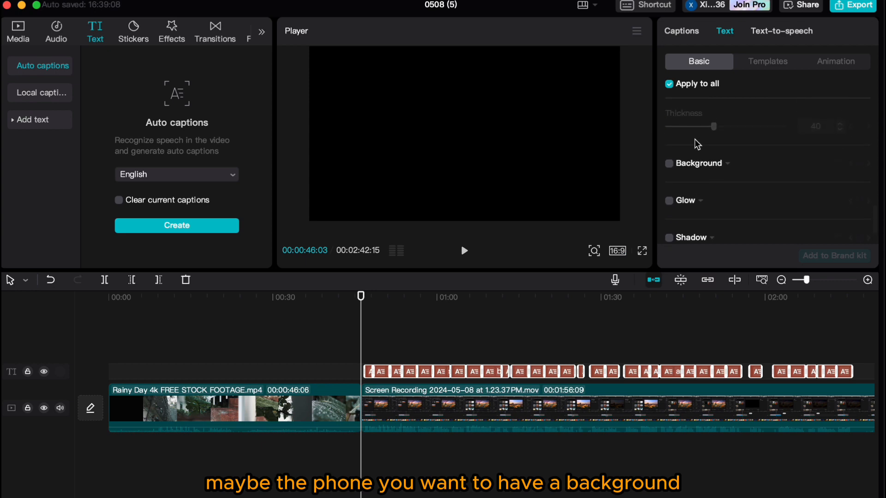
scroll(691, 156, "up", 3)
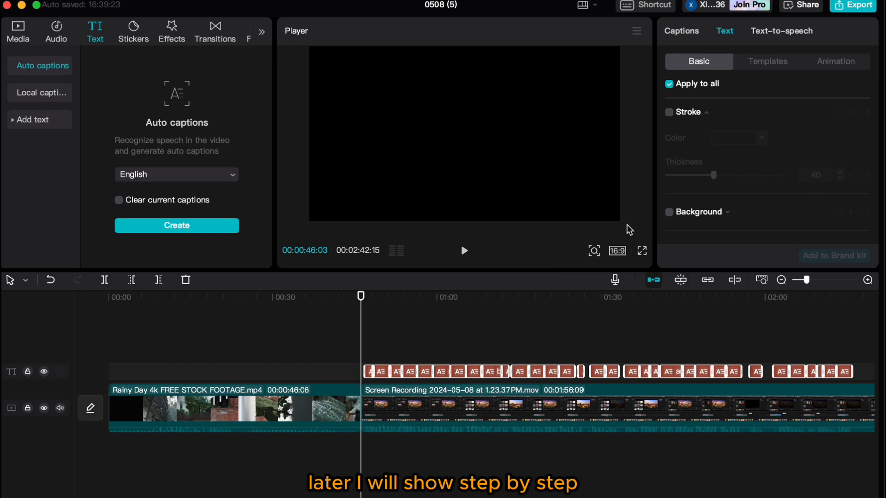
- Add the pink patterned tape sticker above the captions near the screen recording's start and play that section briefly
left_click(138, 35)
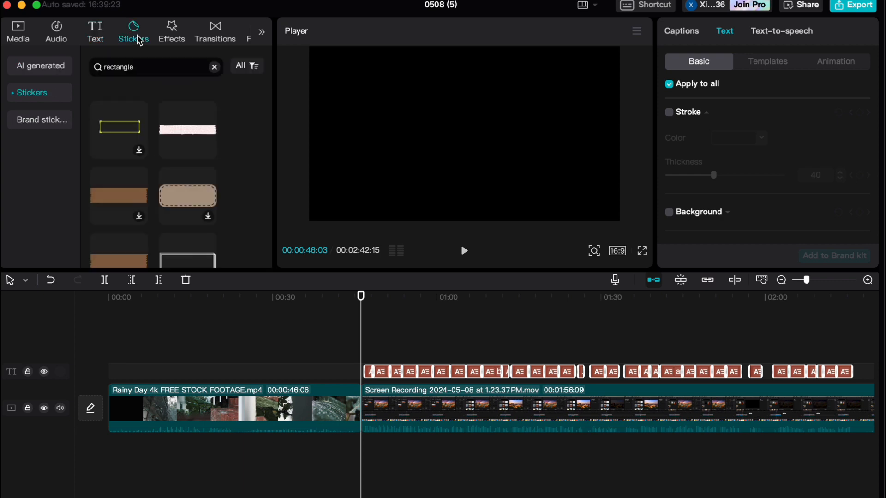
mouse_move(176, 115)
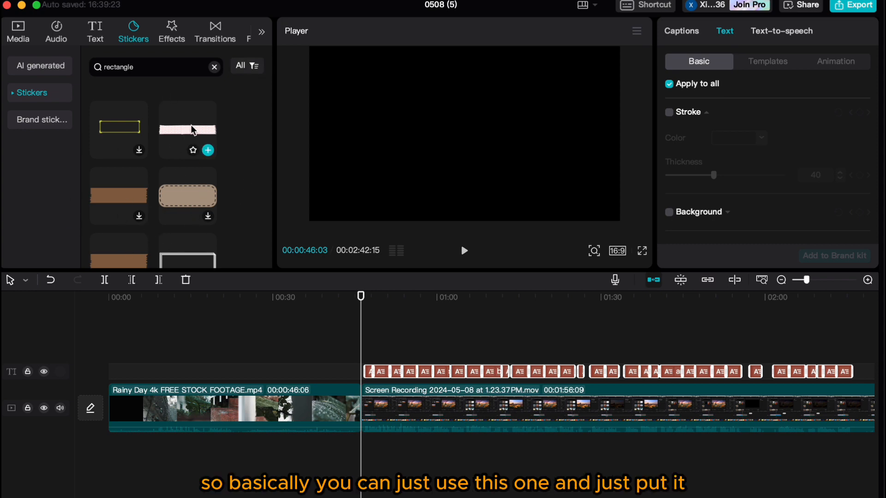
left_click_drag(188, 130, 366, 351)
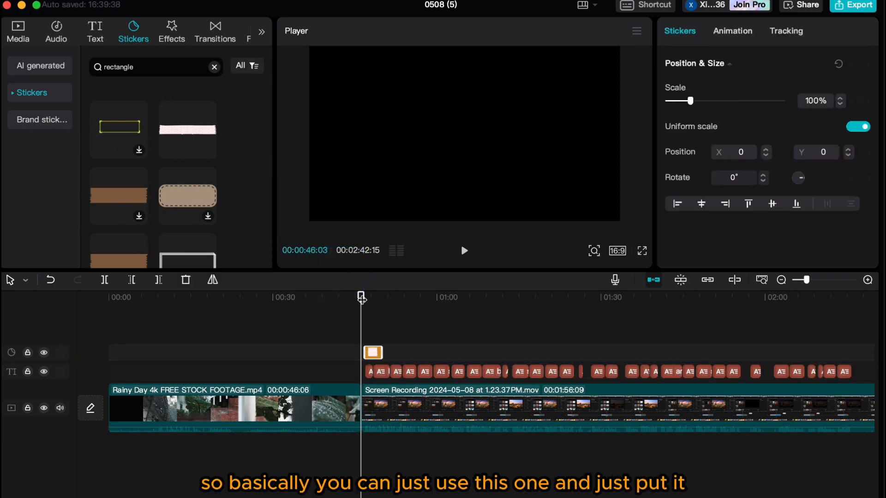
key("space")
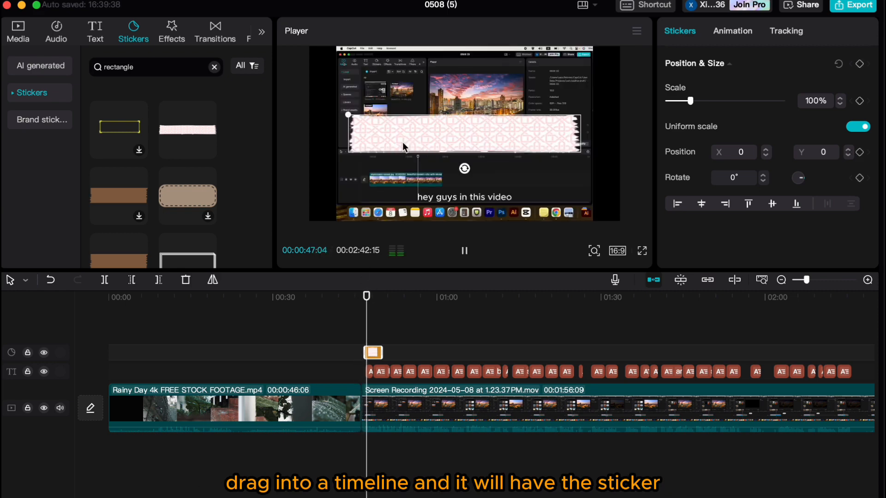
key("space")
- Scale the pink tape sticker to 85% and give it the Bounce In entrance animation
left_click_drag(395, 133, 372, 131)
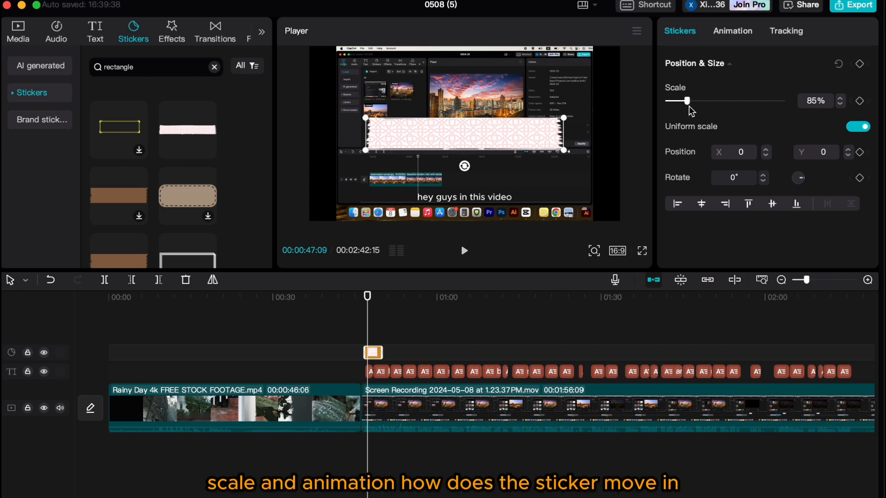
left_click(732, 32)
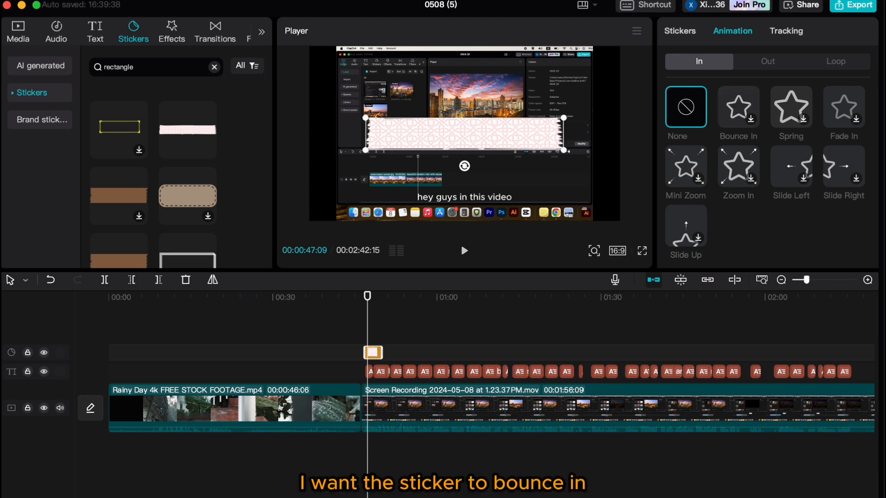
left_click(741, 113)
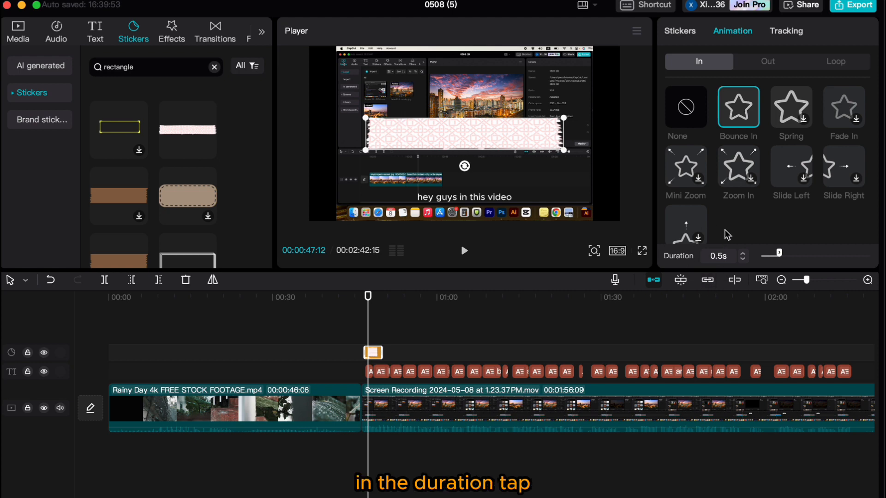
- Move the tape sticker earlier over the end of the Rainy Day clip and preview its Bounce In animation
left_click_drag(376, 355, 359, 354)
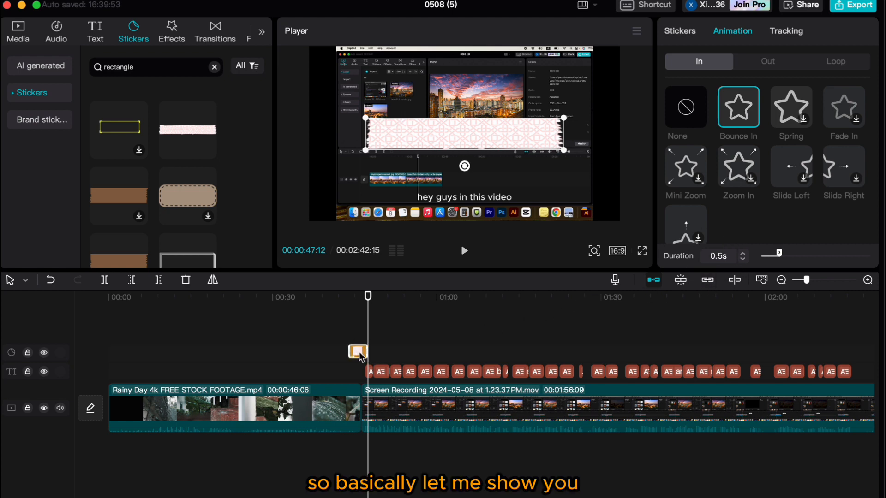
left_click_drag(367, 297, 350, 302)
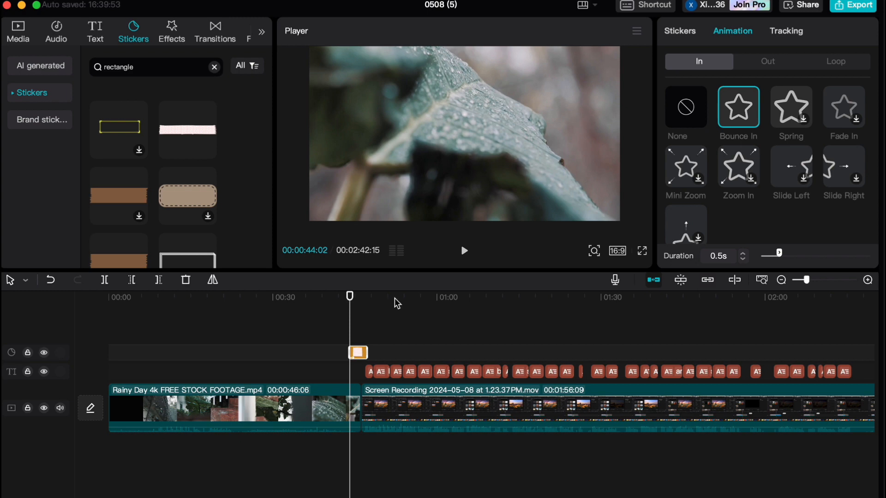
key("space")
key("space")
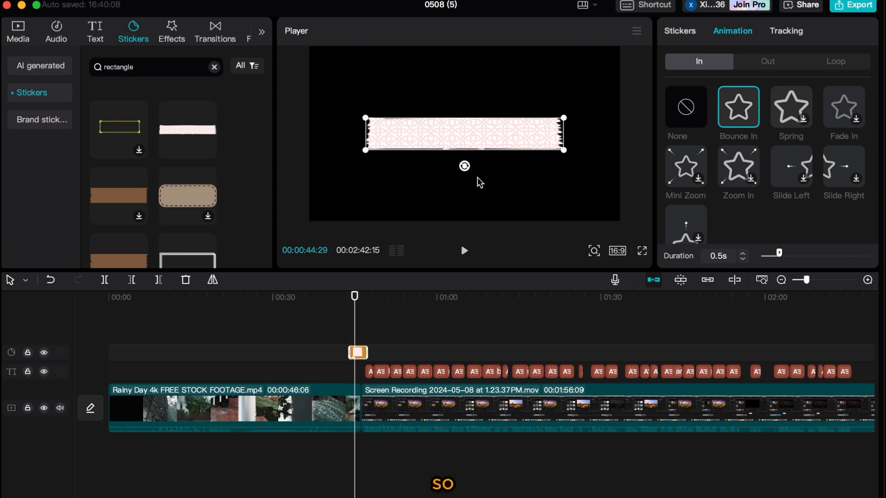
left_click(741, 124)
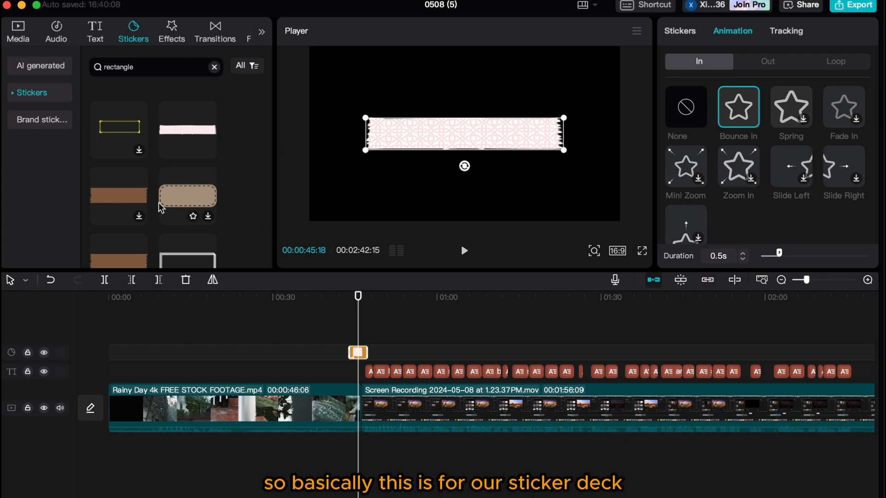
- Show the Nightclub video effects and trim about 36 seconds off the start of the Rainy Day clip
left_click(172, 38)
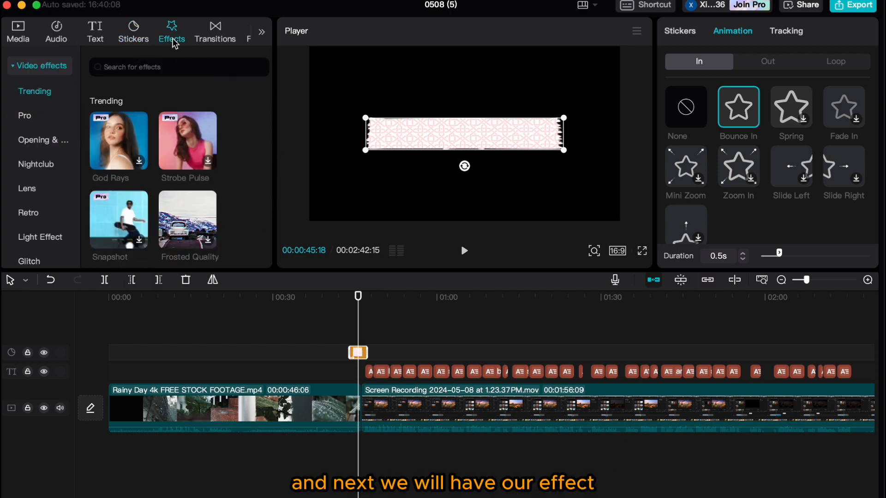
left_click(30, 167)
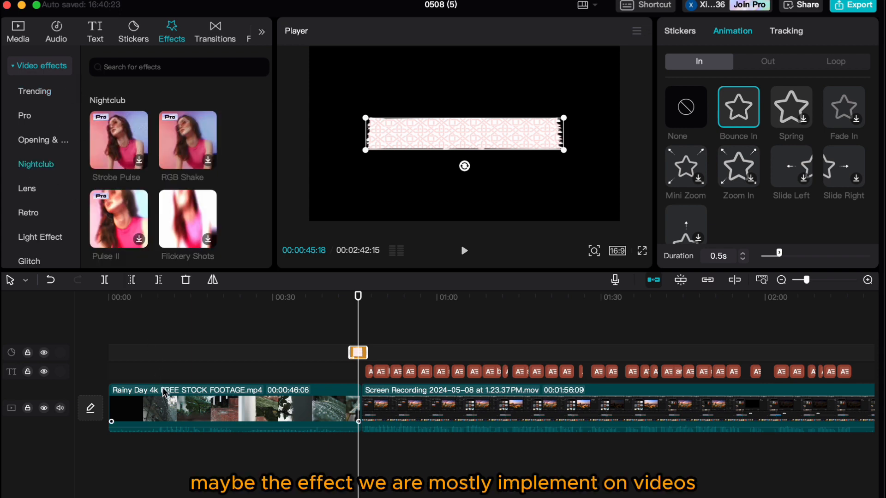
left_click(165, 408)
left_click_drag(110, 401, 306, 401)
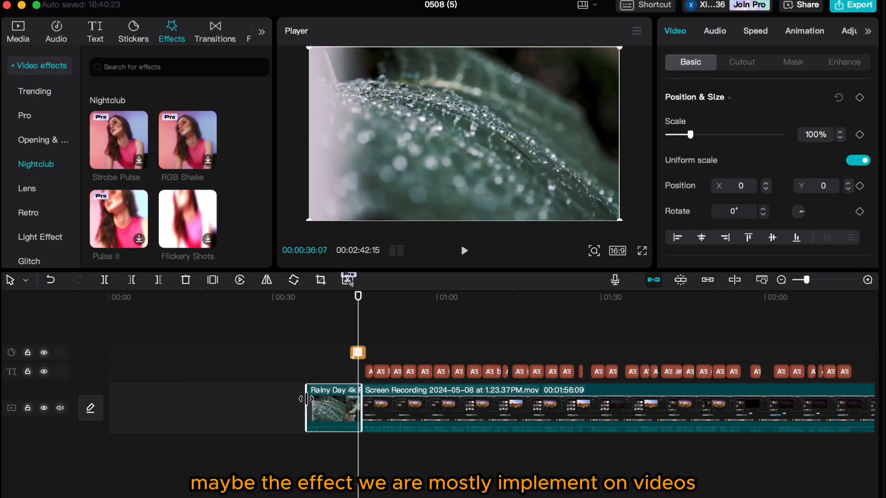
- Append the business city image after the screen recording and delete the captions beyond about 01:38
left_click(18, 33)
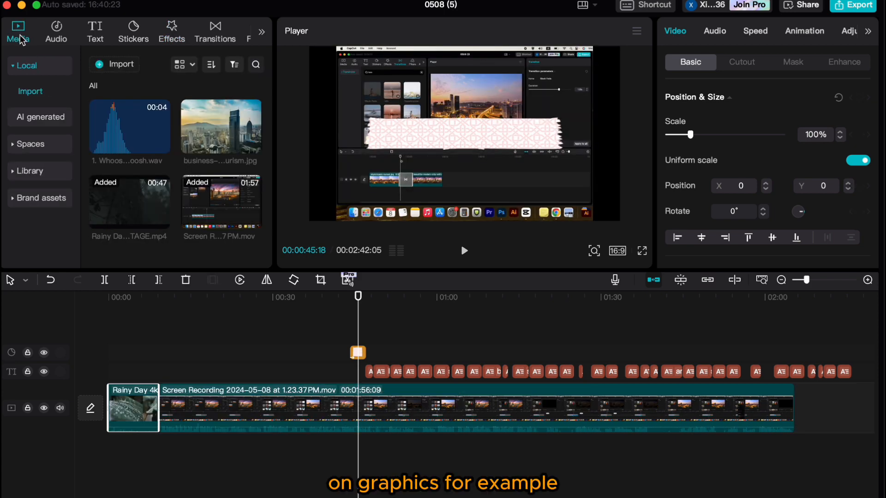
left_click_drag(217, 129, 265, 402)
left_click(482, 393)
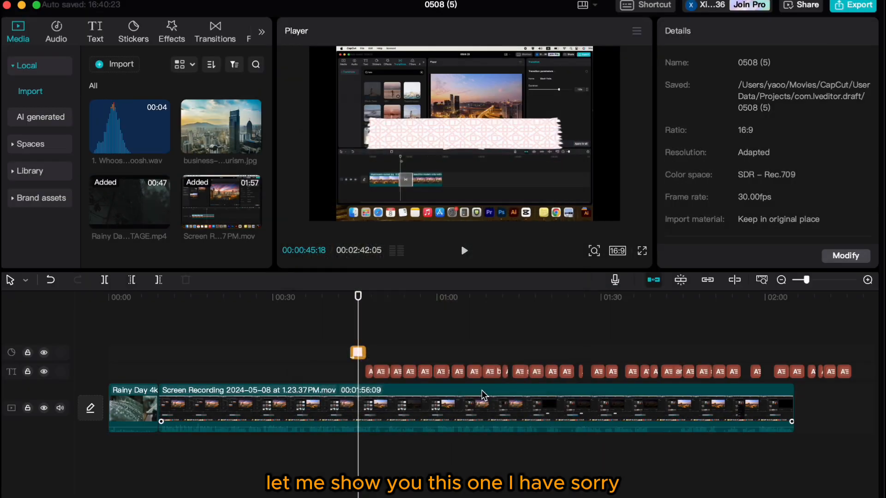
left_click_drag(247, 128, 804, 397)
left_click_drag(858, 362, 648, 365)
key("Delete")
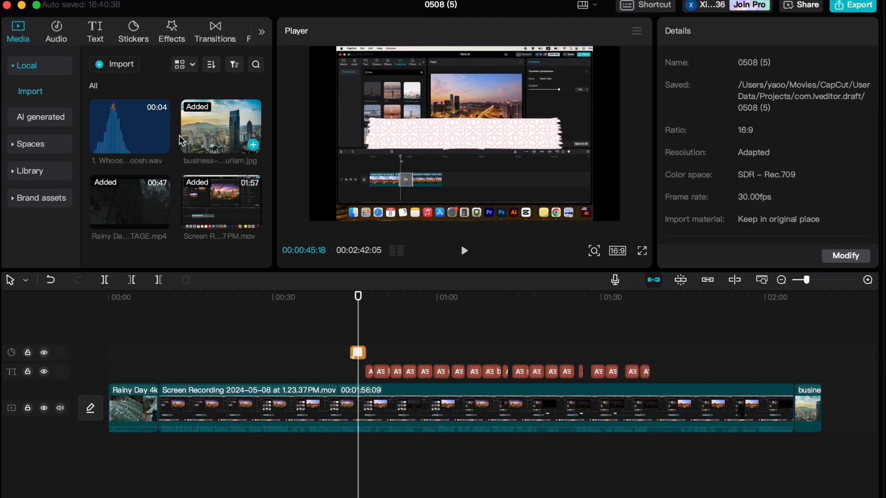
- Apply the Nightclub effect Flickery Shots to the city image at the end of the timeline and preview it
left_click(133, 37)
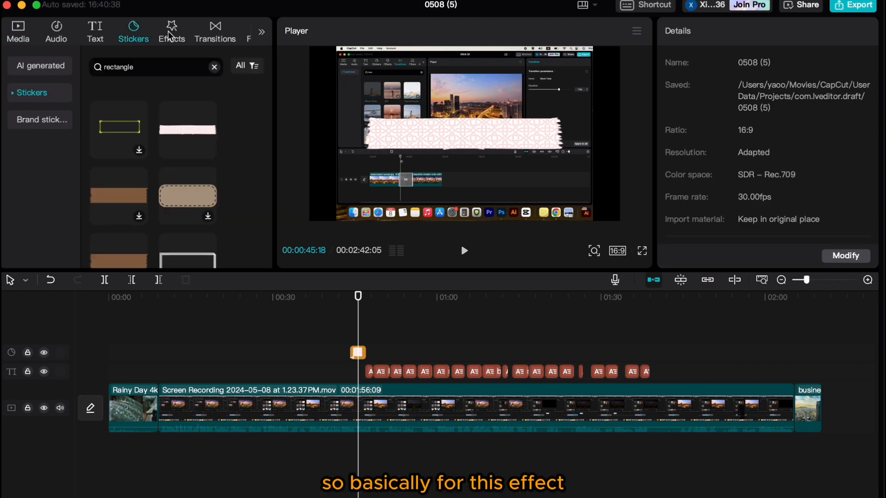
left_click(172, 33)
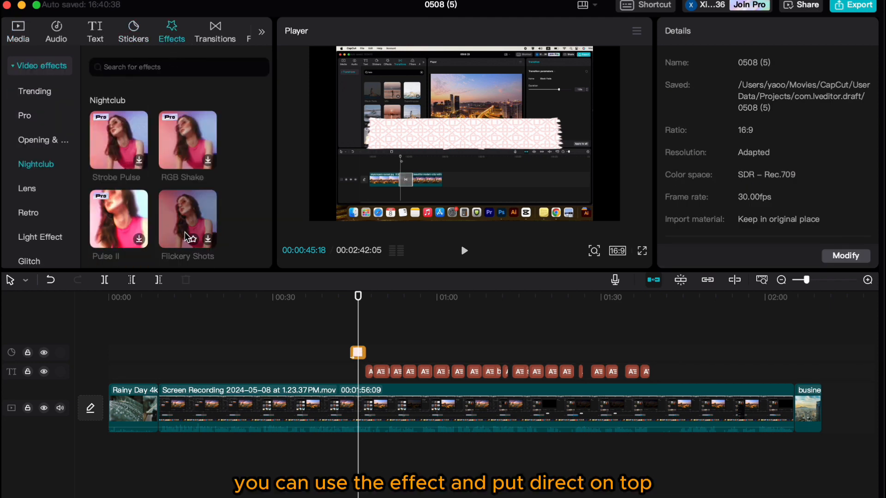
left_click_drag(184, 232, 793, 405)
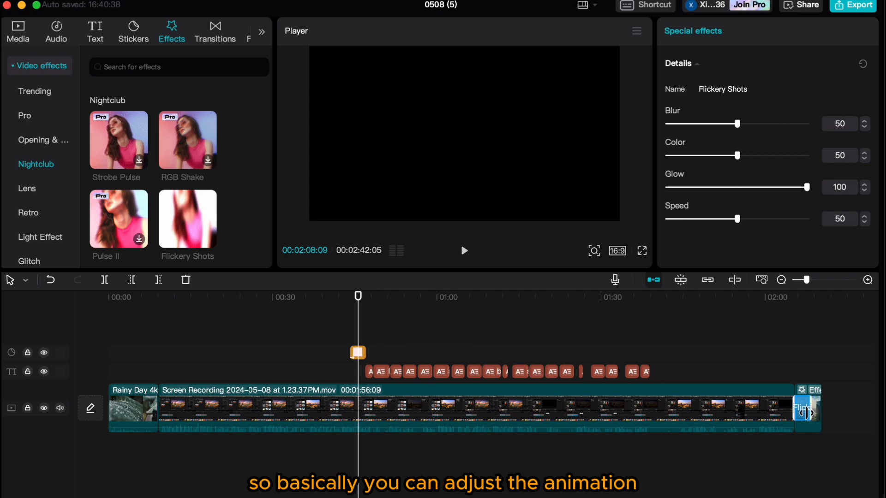
left_click(792, 305)
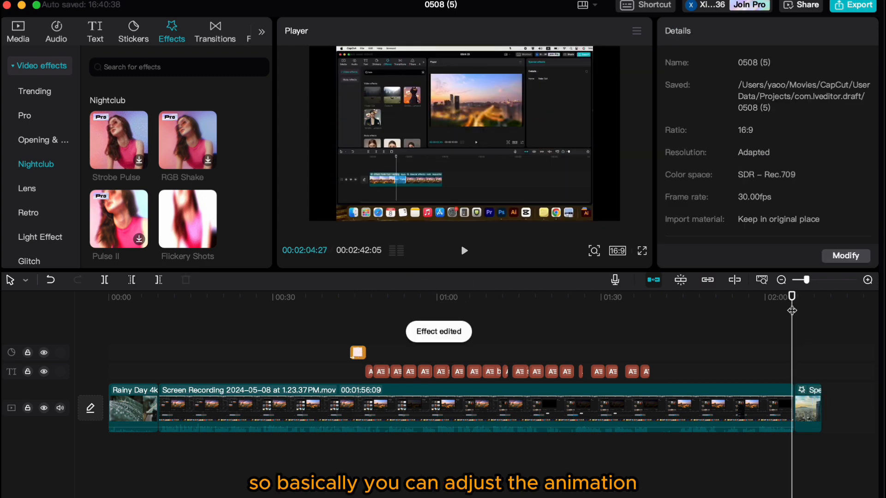
key("space")
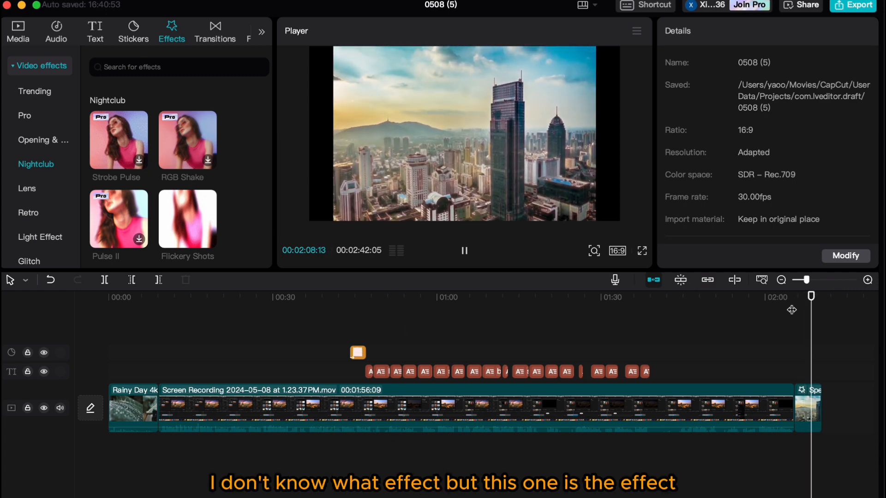
key("space")
- Open the city image's effects for editing and shorten the Flickery Shots effect from its end
left_click(807, 408)
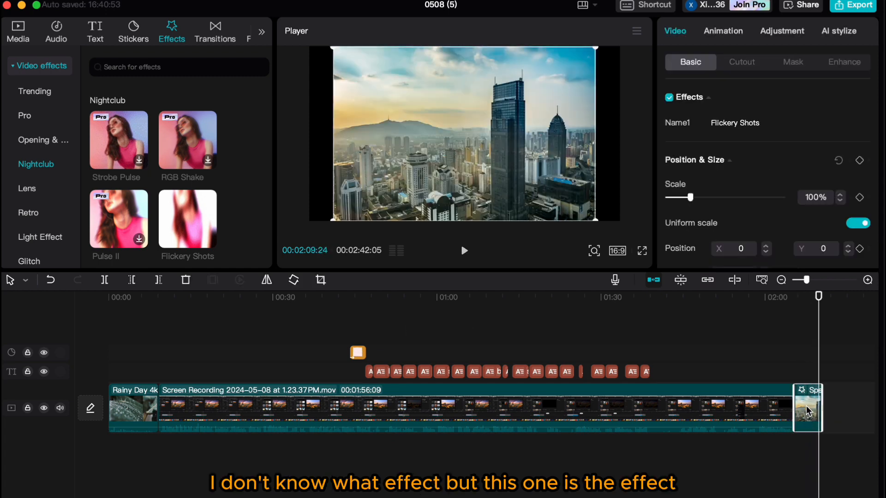
right_click(805, 399)
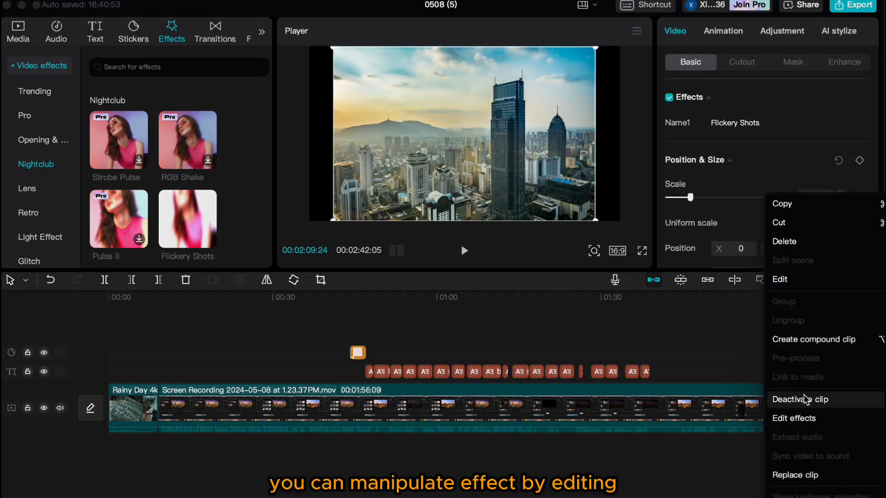
left_click(805, 419)
mouse_move(813, 412)
left_mouse_down()
mouse_move(825, 412)
mouse_move(802, 412)
left_mouse_up()
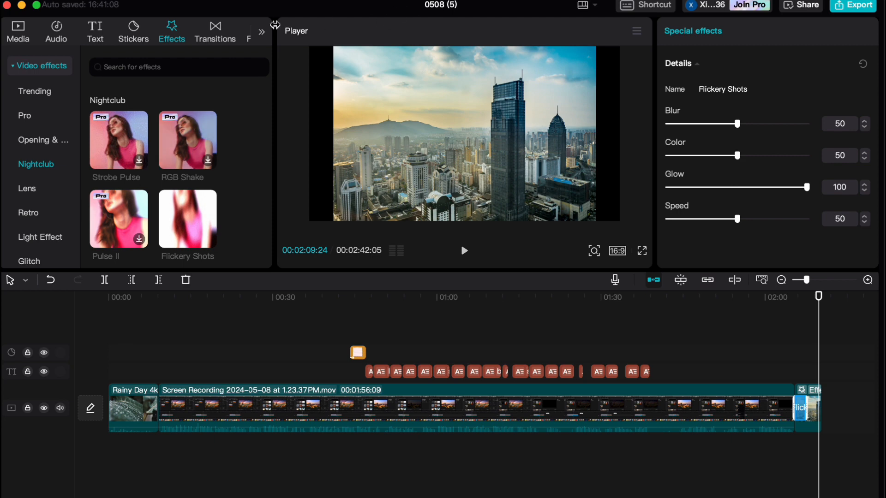
- Add a White Flash transition between the Rainy Day clip and the screen recording, allowing duplicate frames, and preview it
left_click(210, 34)
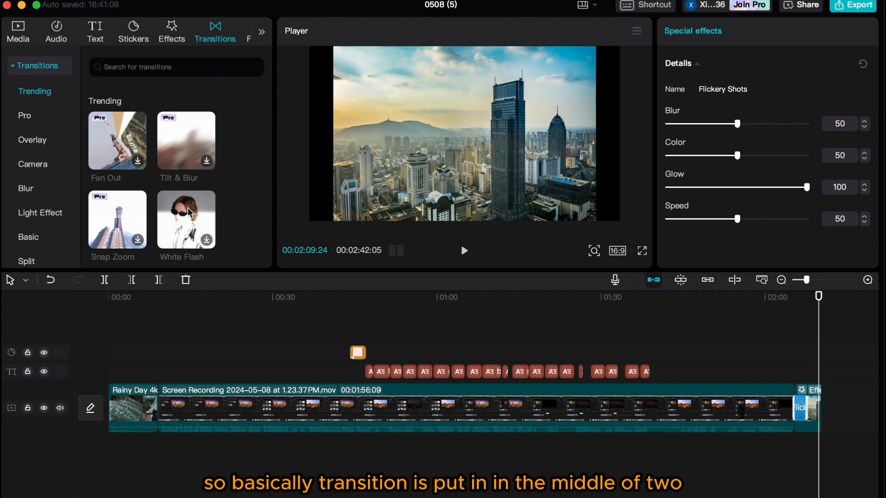
left_click_drag(187, 207, 160, 409)
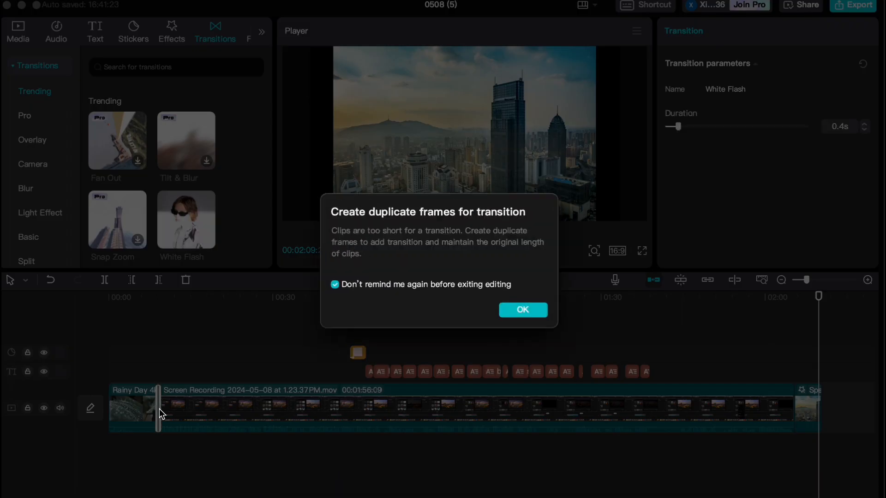
left_click(523, 314)
left_click(152, 300)
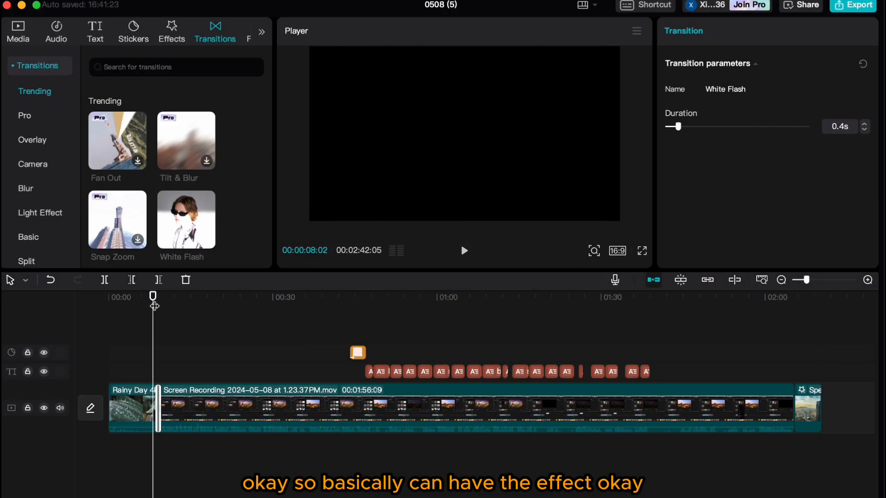
key("space")
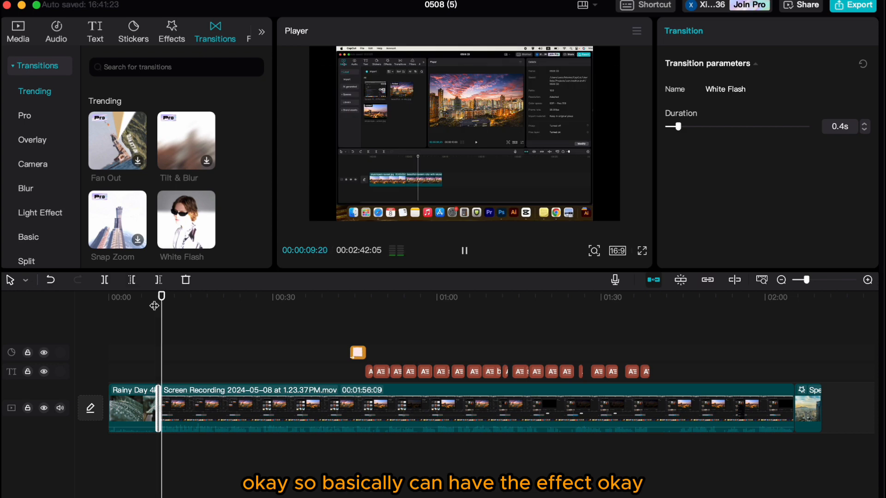
key("space")
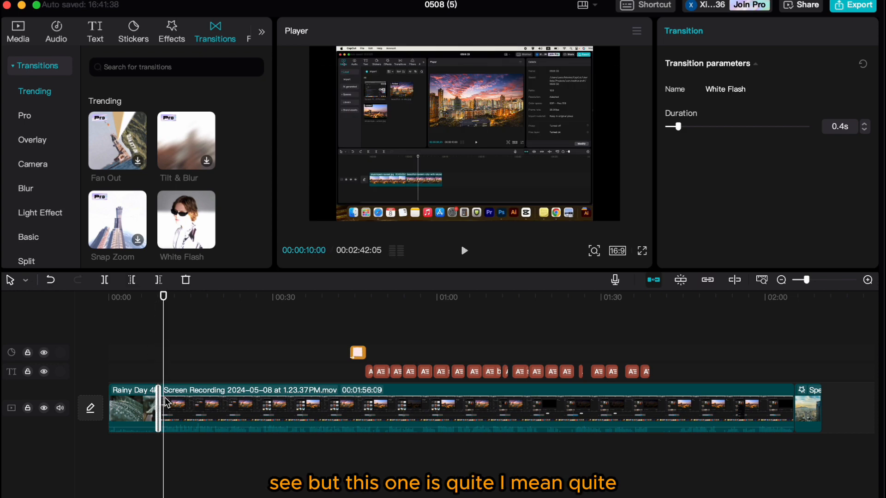
- Lengthen the White Flash transition to 4.5 s and play across it
left_click_drag(161, 402, 174, 402)
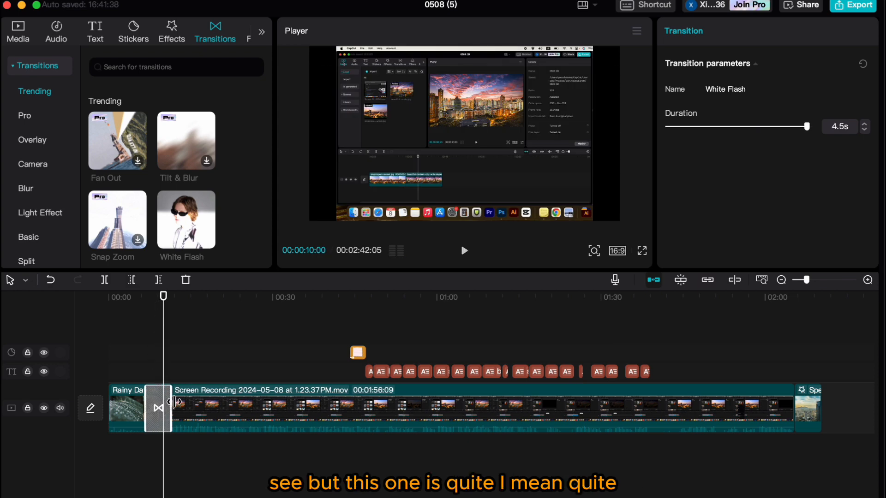
left_click_drag(160, 321, 144, 321)
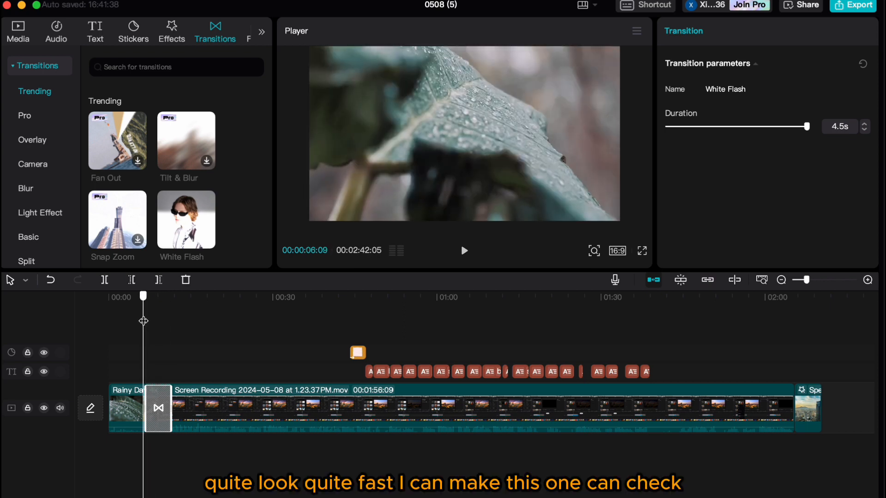
key("space")
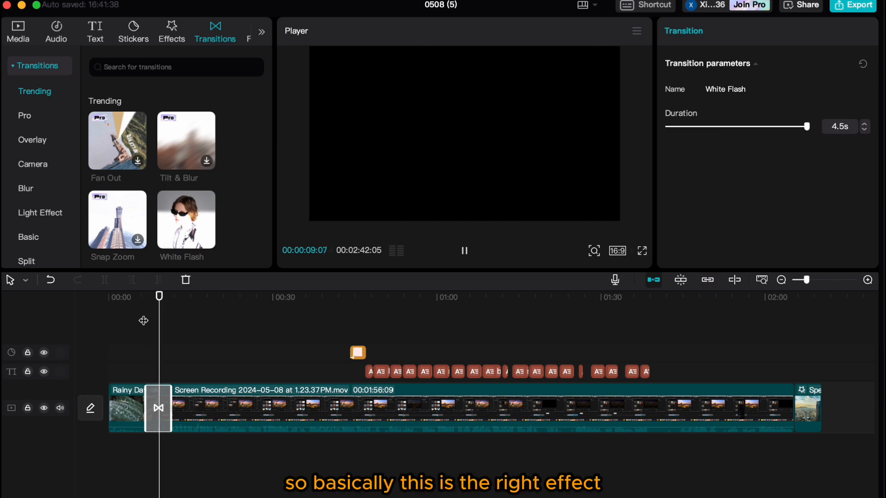
key("space")
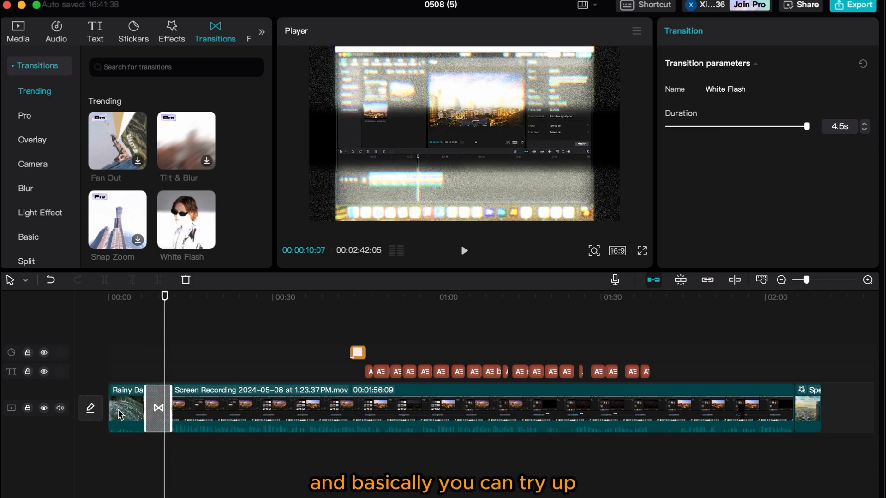
- Replace the White Flash transition with Radial Blur from the Blur category and preview it
scroll(31, 126, "down", 1)
left_click(28, 122)
left_click(29, 152)
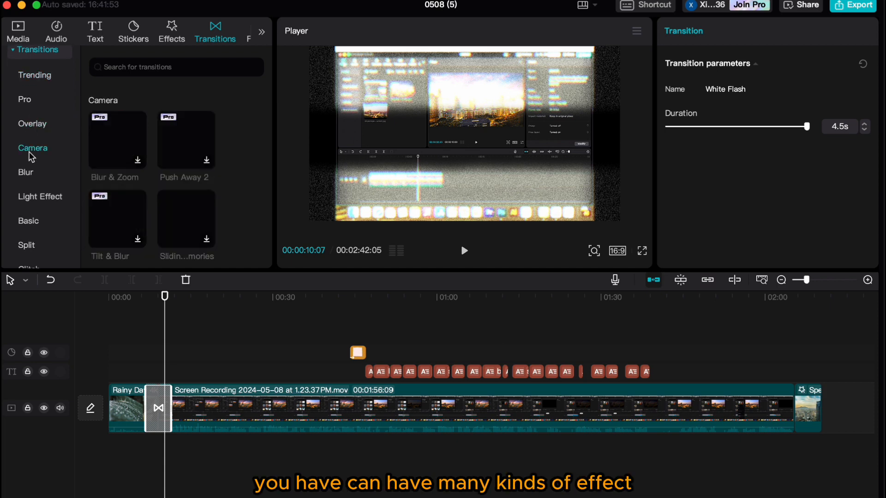
left_click(31, 177)
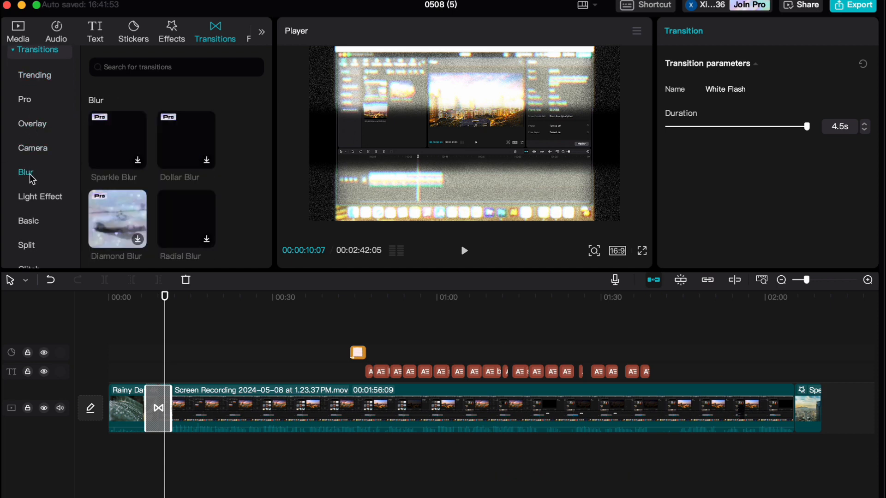
left_click_drag(186, 218, 159, 397)
left_click_drag(167, 307, 147, 313)
key("space")
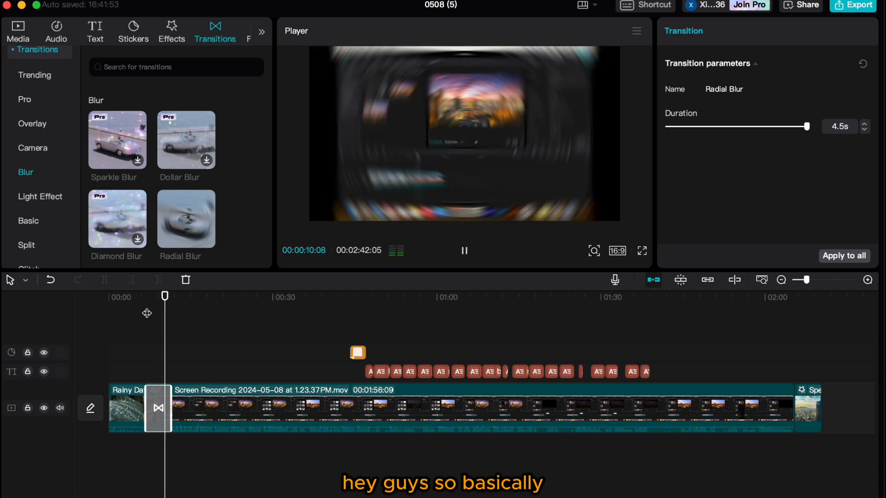
key("space")
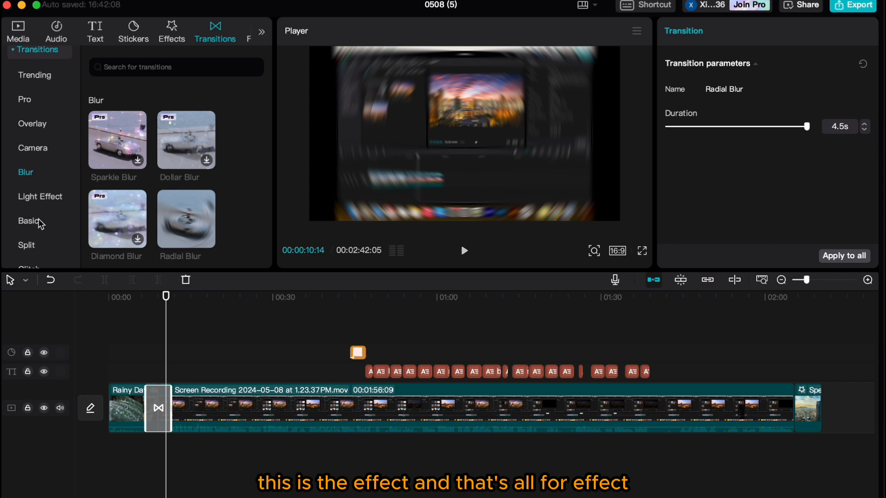
- Apply the Crystal Clear filter to the city image at the end of the timeline and preview it
left_click(261, 34)
left_click(183, 32)
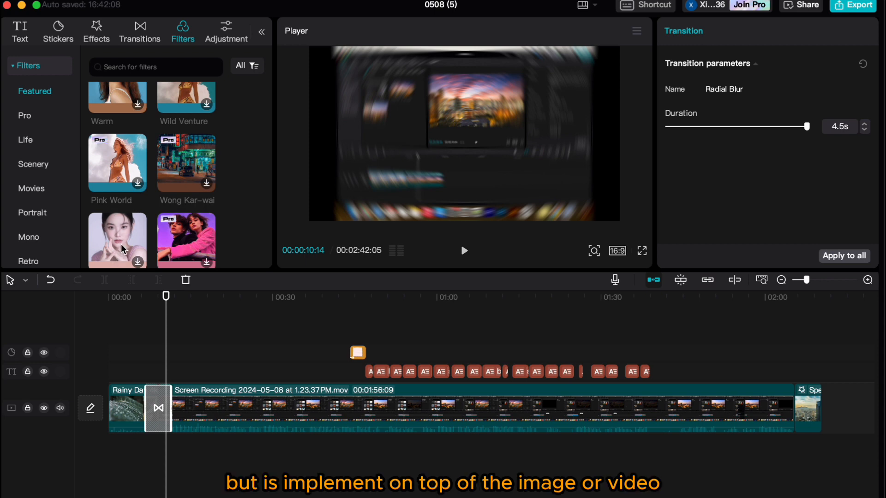
left_click_drag(123, 234, 804, 408)
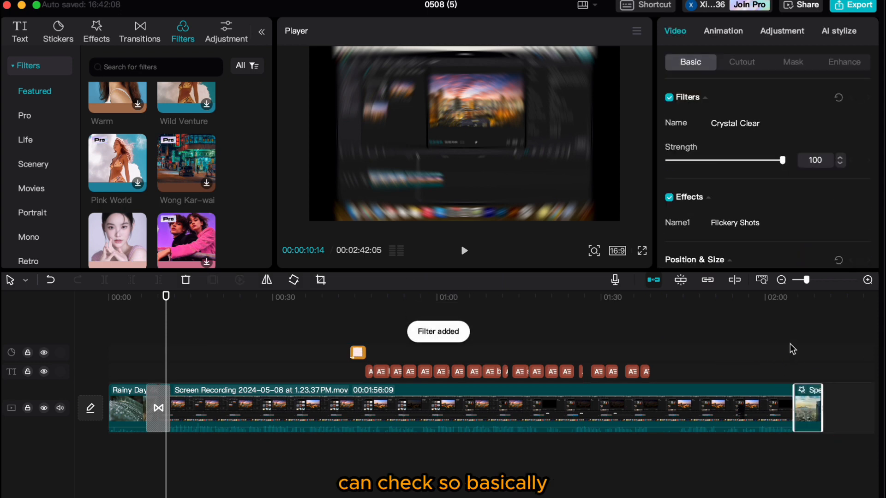
left_click(793, 309)
key("space")
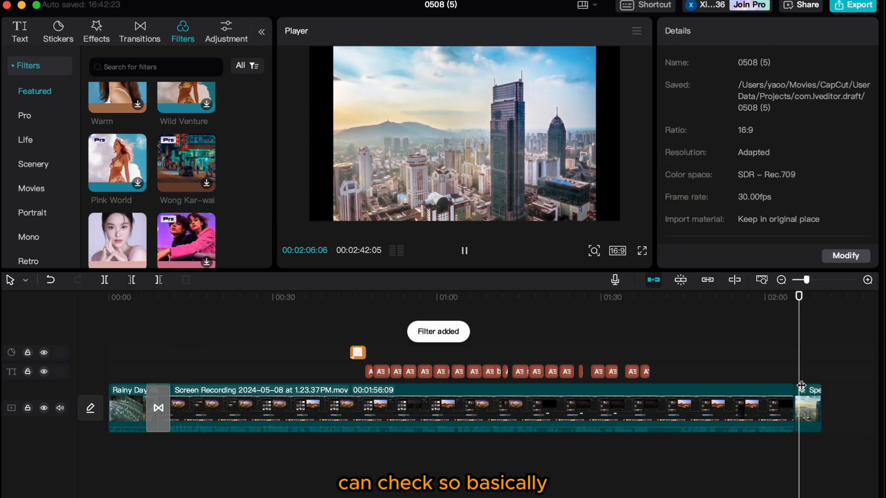
key("space")
- Select the city image and look through its filter, adjustment and animation settings
left_click(812, 411)
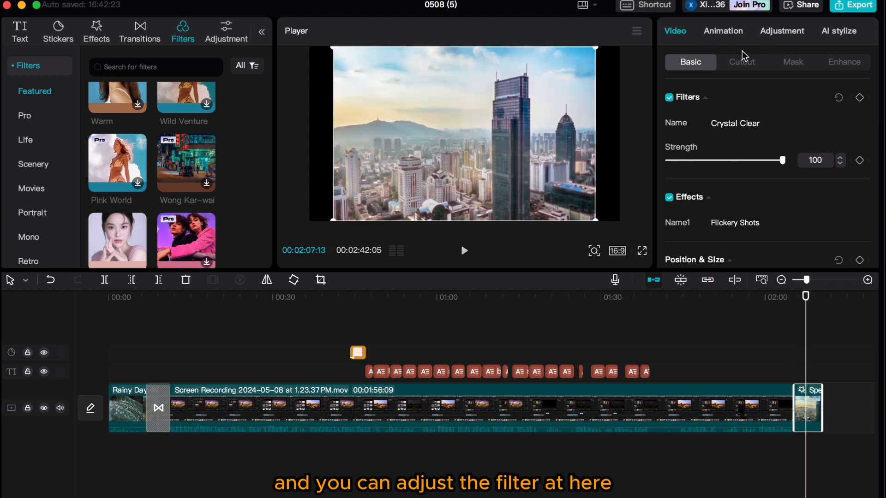
left_click(773, 34)
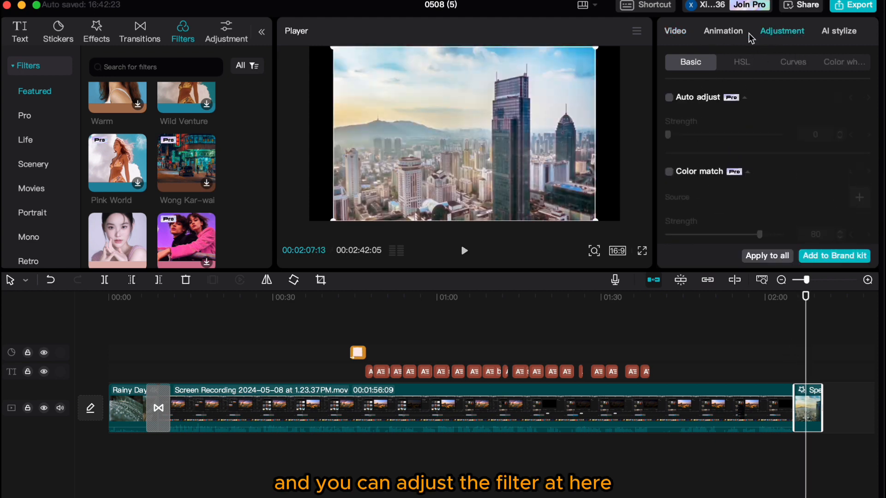
left_click(735, 33)
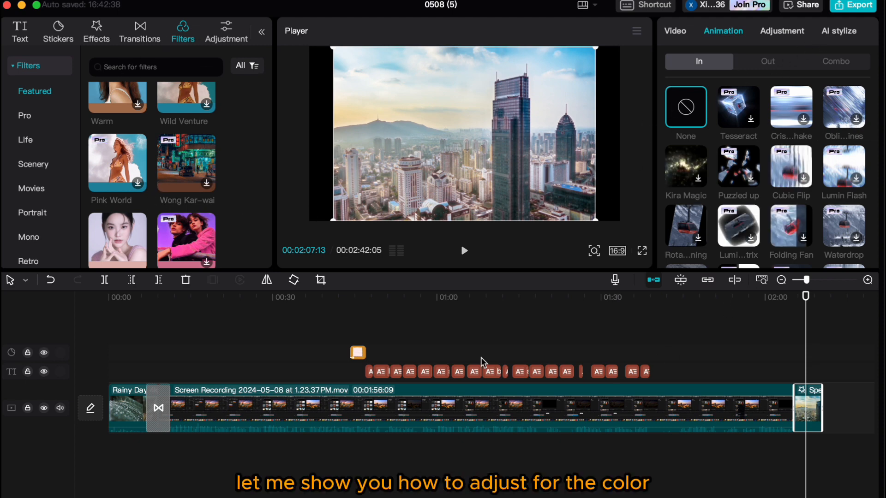
- Add a custom adjustment layer to the timeline above the city image
left_click(228, 31)
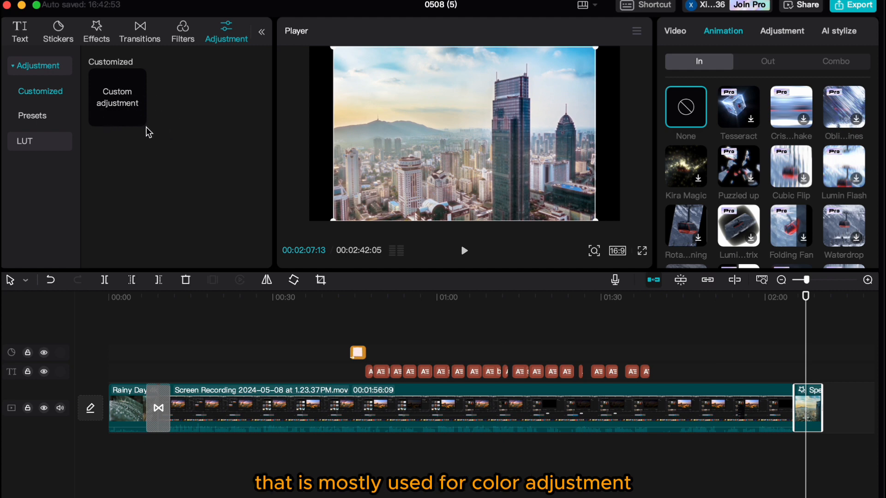
mouse_move(139, 111)
left_click_drag(133, 104, 802, 361)
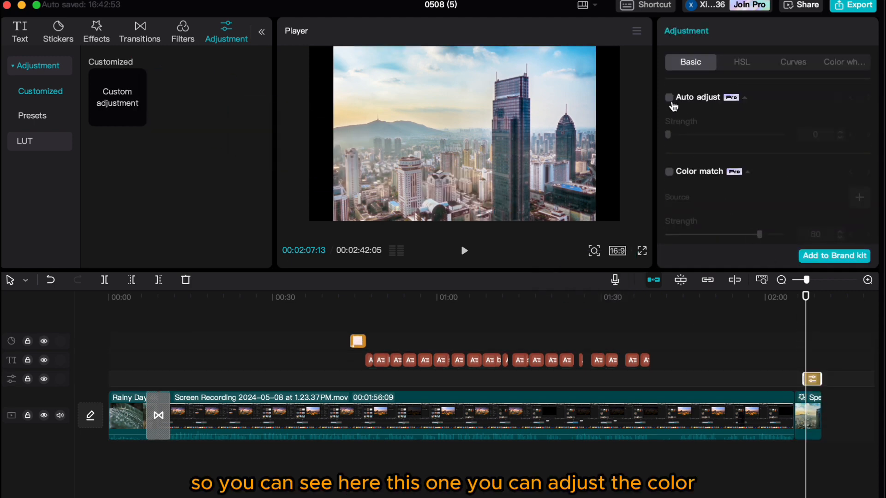
- Set the adjustment layer's brightness to -20 and contrast to 11, and extend its start back to about 01:30
scroll(686, 132, "down", 10)
scroll(687, 132, "up", 5)
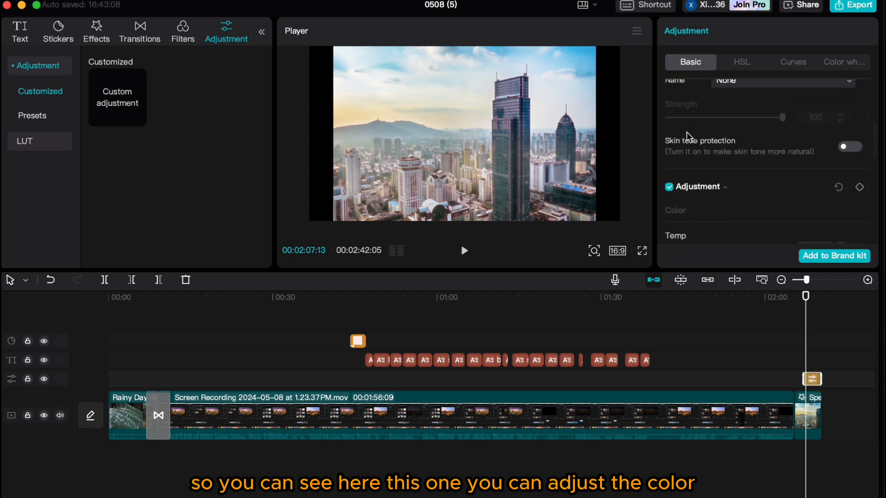
scroll(687, 132, "down", 2)
scroll(716, 195, "down", 2)
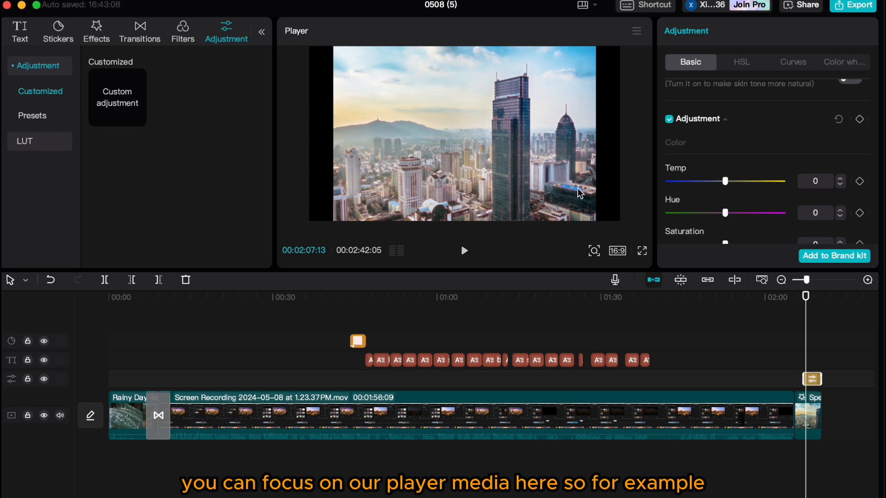
scroll(696, 162, "down", 5)
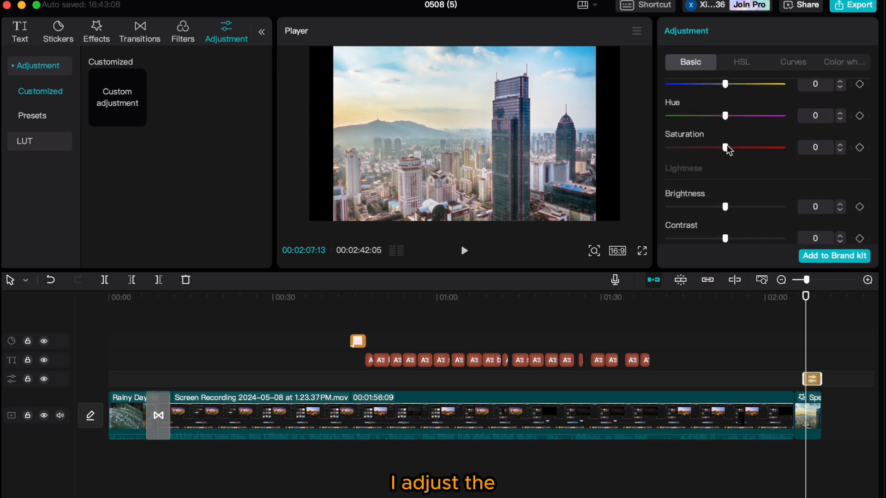
scroll(704, 184, "down", 2)
scroll(704, 184, "down", 1)
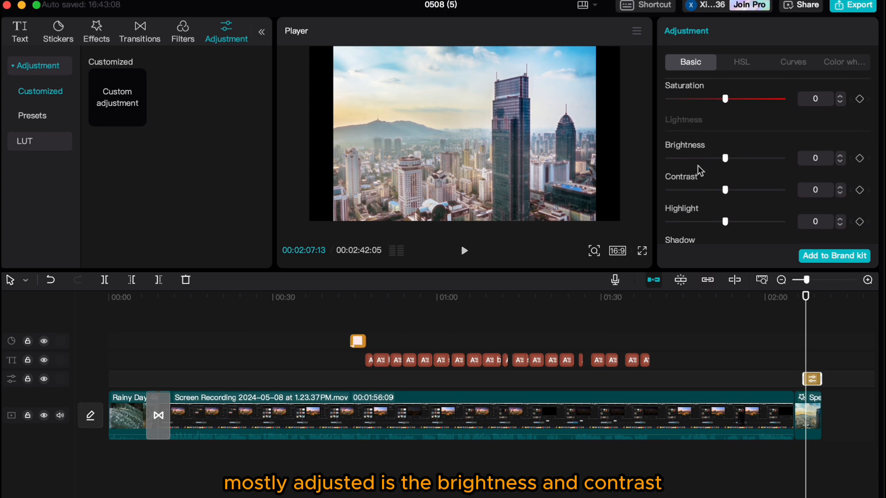
left_click_drag(725, 160, 699, 160)
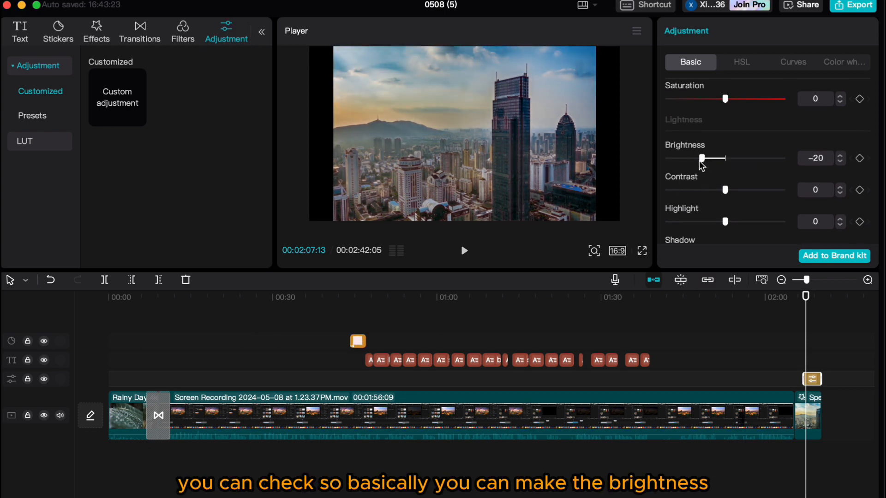
mouse_move(726, 190)
left_mouse_down()
mouse_move(762, 190)
mouse_move(737, 190)
left_mouse_up()
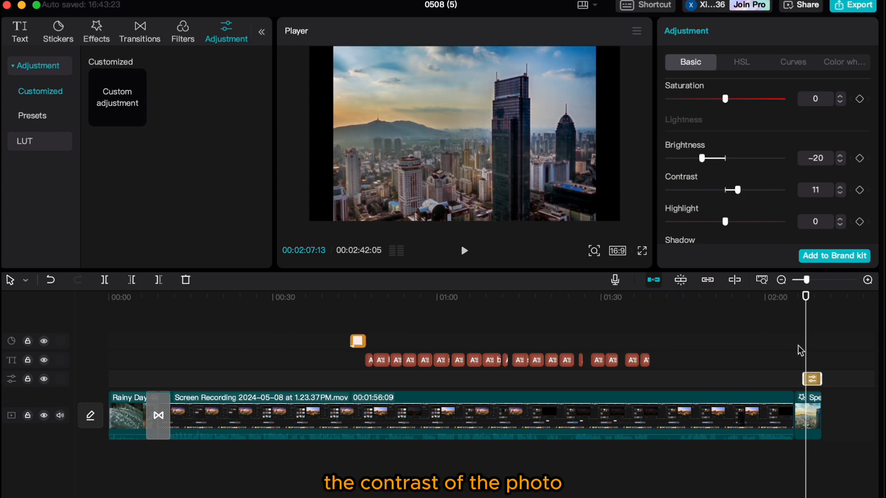
left_click_drag(803, 375, 605, 369)
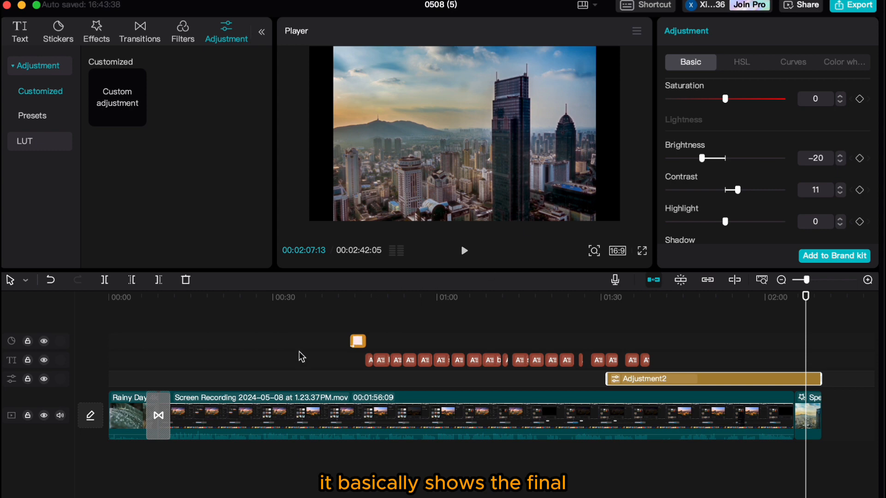
- Return the playhead to the start of the timeline and briefly play the Rainy Day clip
left_click(148, 299)
left_click_drag(149, 300, 91, 295)
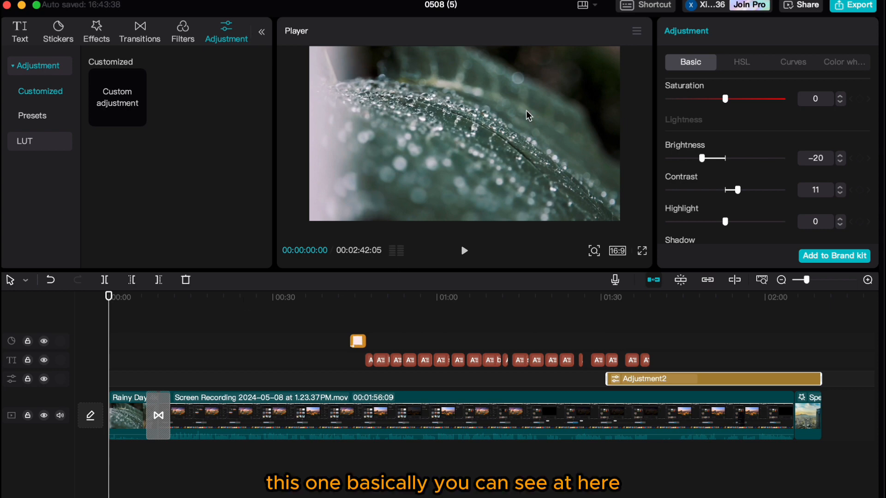
key("space")
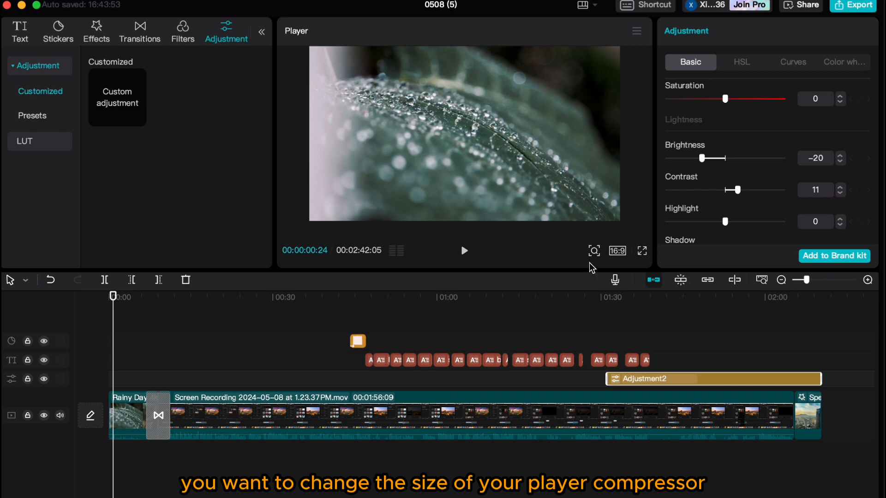
- Switch the project's aspect ratio to 9:16 and scale the Rainy Day clip to 99%
left_click(618, 251)
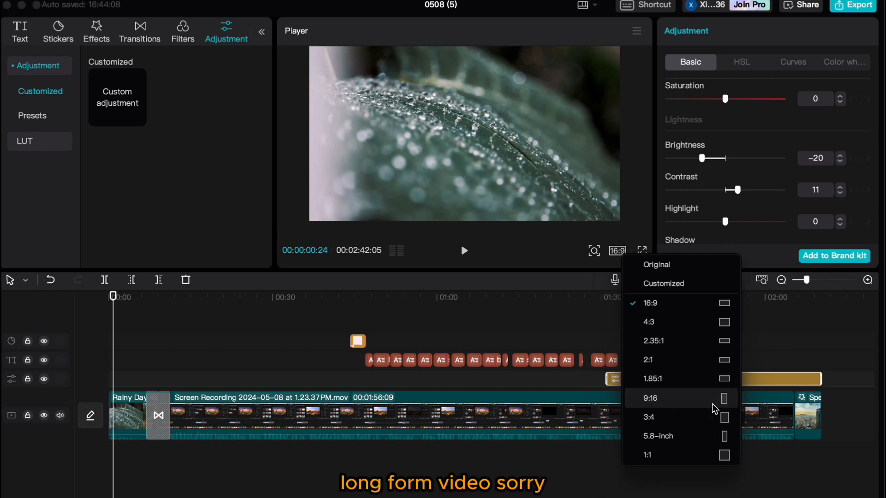
left_click(685, 400)
left_click(479, 148)
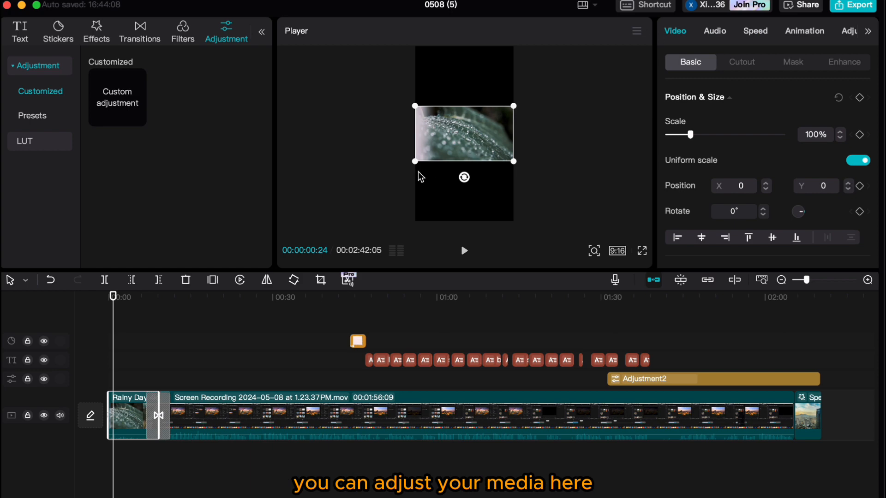
left_click_drag(415, 161, 456, 218)
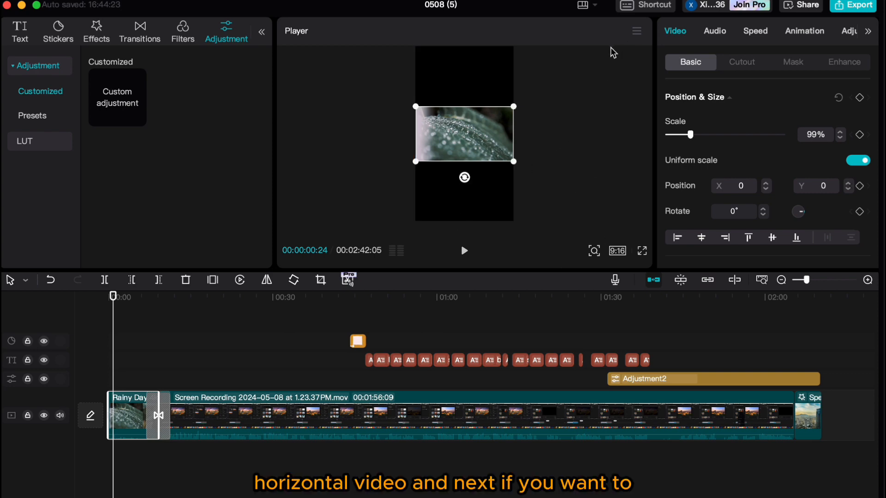
- Examine the player's extra options and the list of timeline keyboard shortcuts
left_click(637, 32)
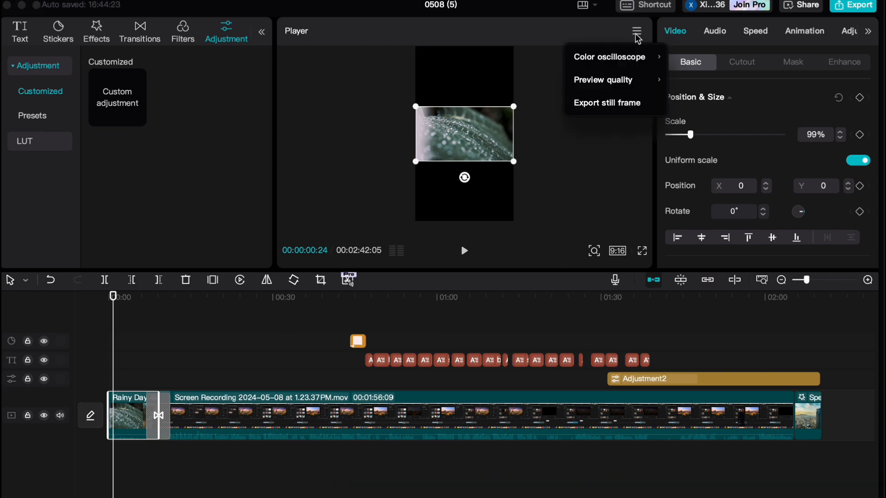
left_click(589, 35)
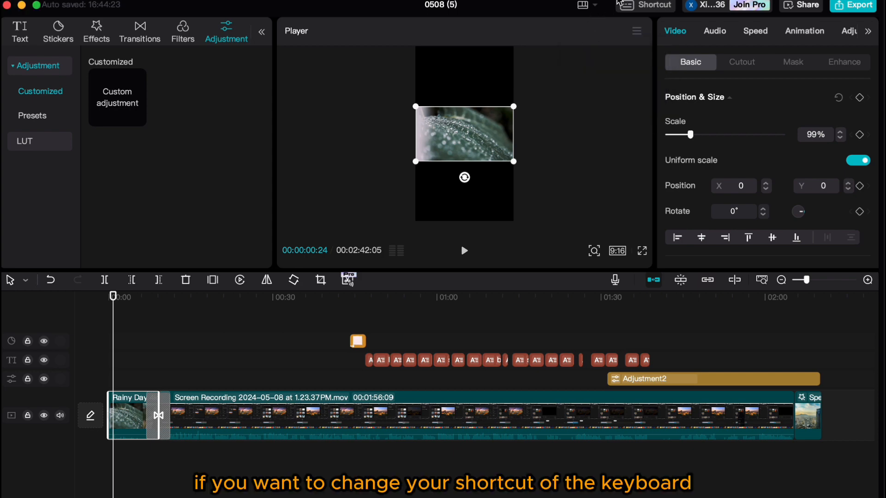
left_click(640, 6)
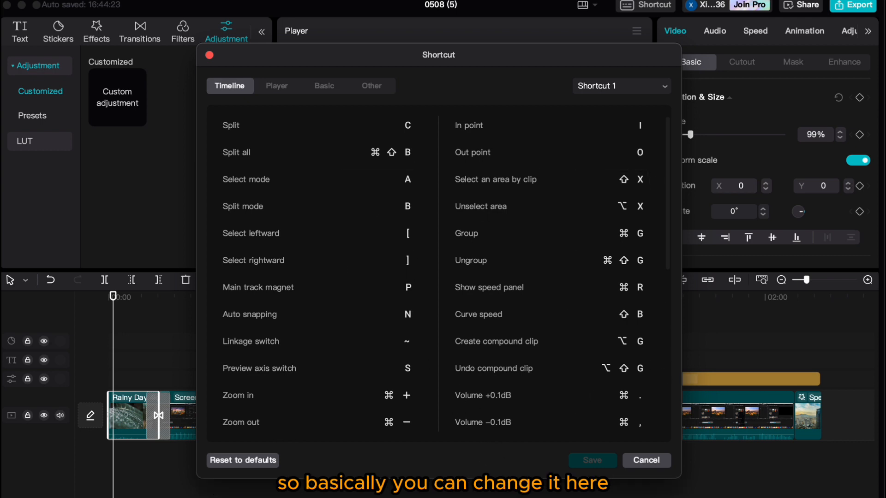
left_click(648, 460)
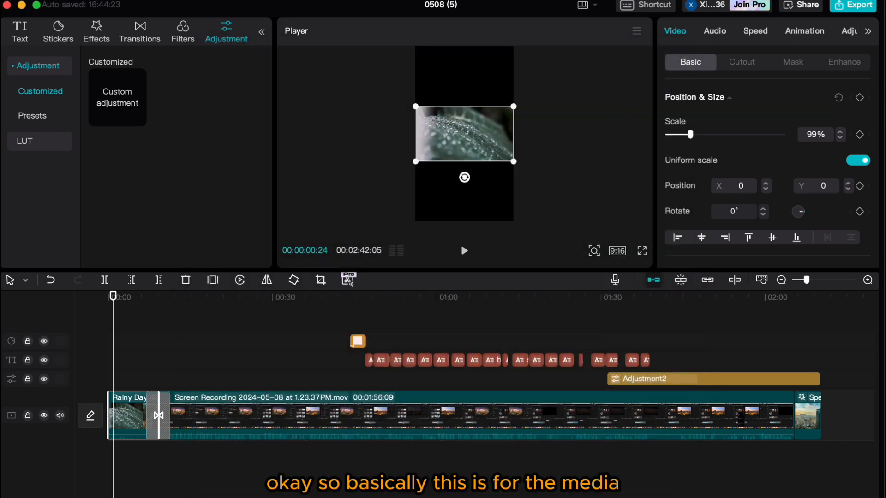
- Enlarge the Rainy Day clip to a scale of 317% and check it in full screen
left_click_drag(515, 162, 655, 277)
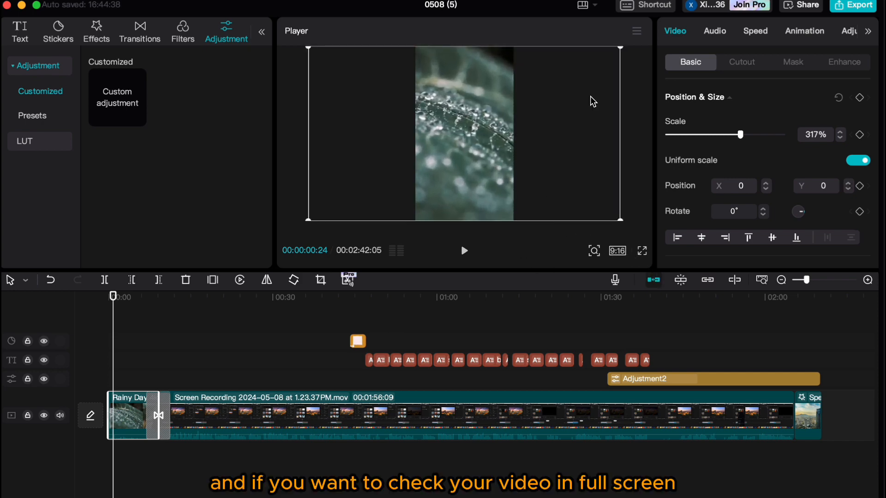
left_click(642, 252)
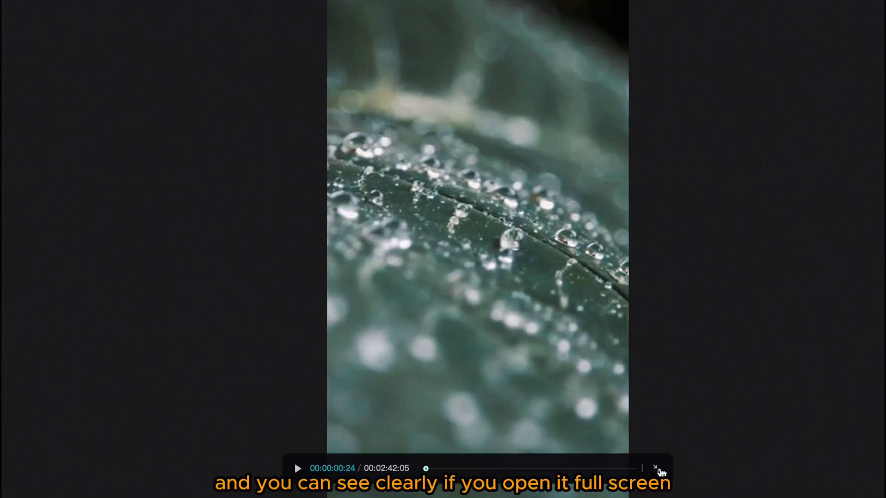
left_click(660, 471)
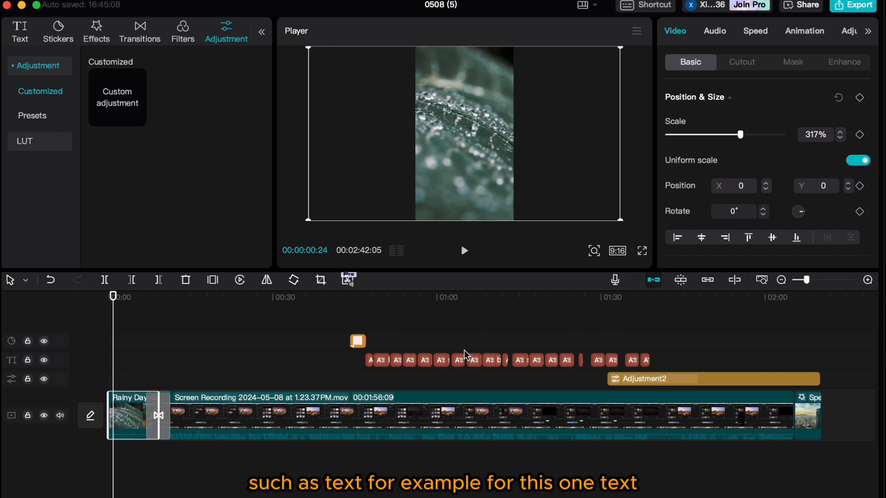
- Select the caption at about 01:00, place the playhead on it, and set the aspect ratio to 16:9
left_click(443, 363)
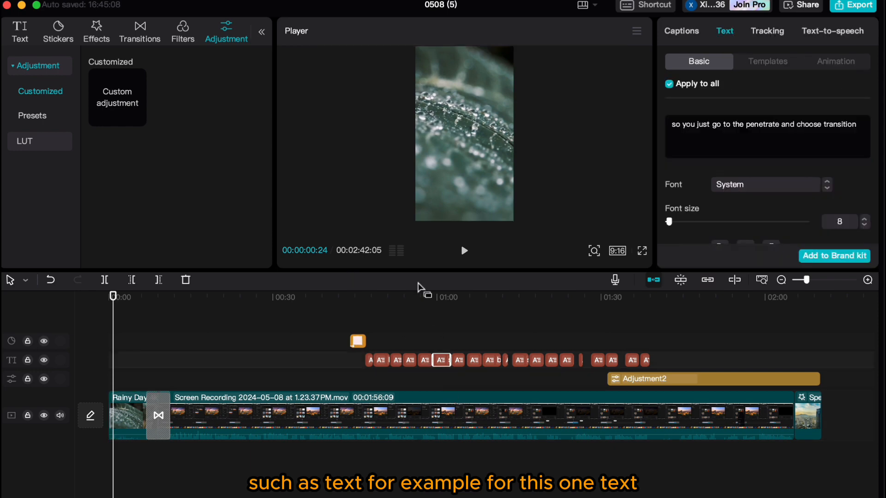
left_click(439, 297)
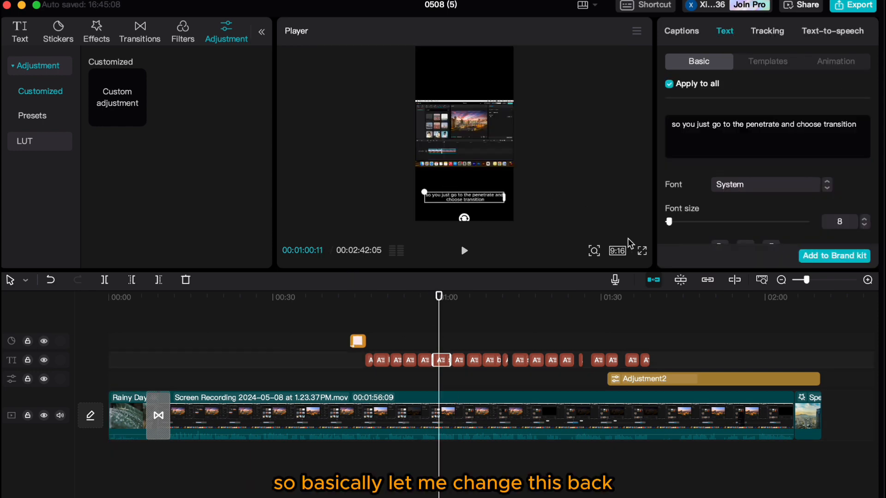
left_click(619, 253)
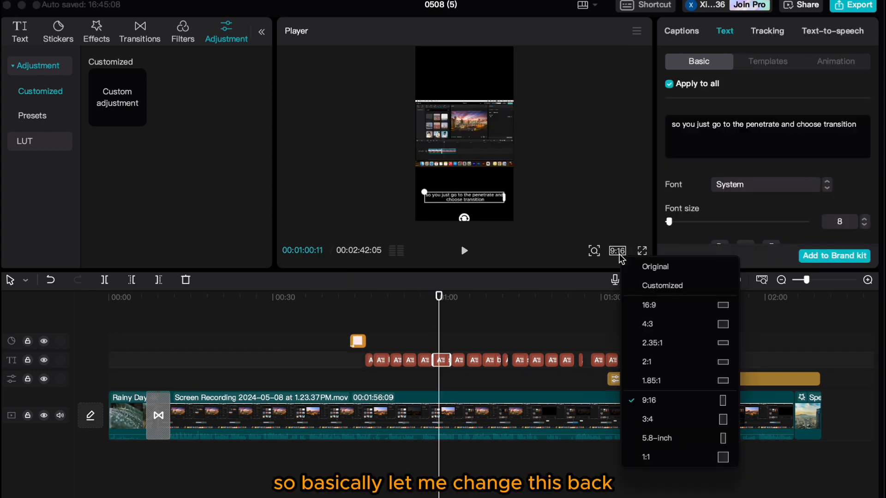
left_click(650, 304)
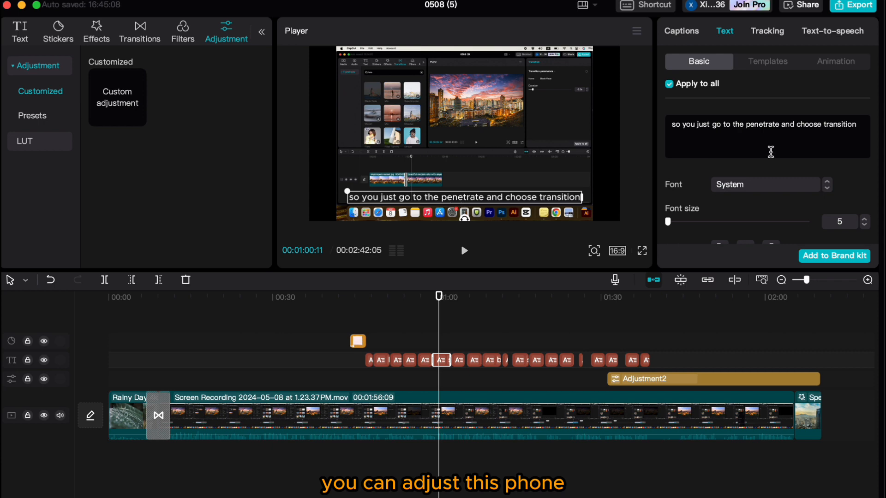
- Change the font of all captions to Phudu and check the caption at about 01:01
scroll(769, 148, "down", 2)
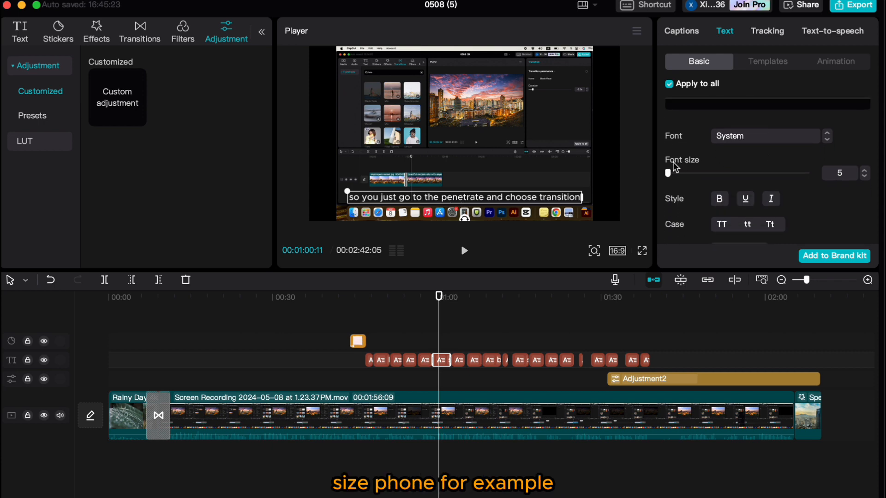
left_click(744, 143)
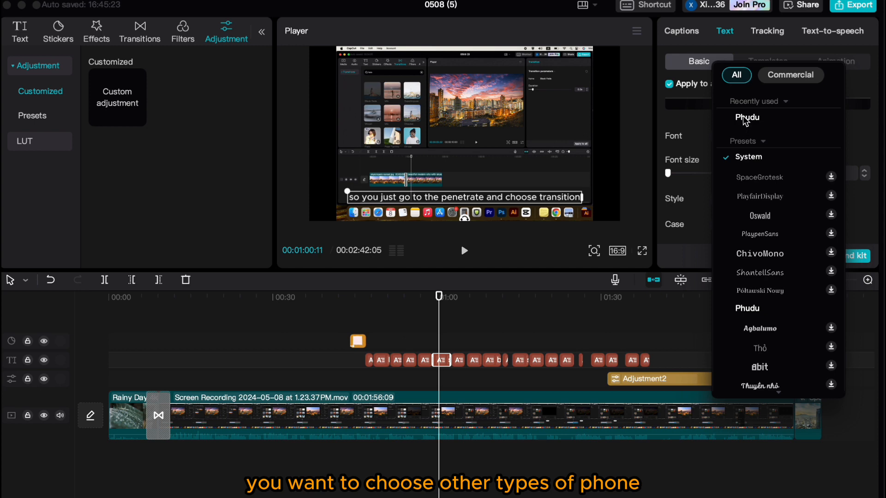
left_click(745, 118)
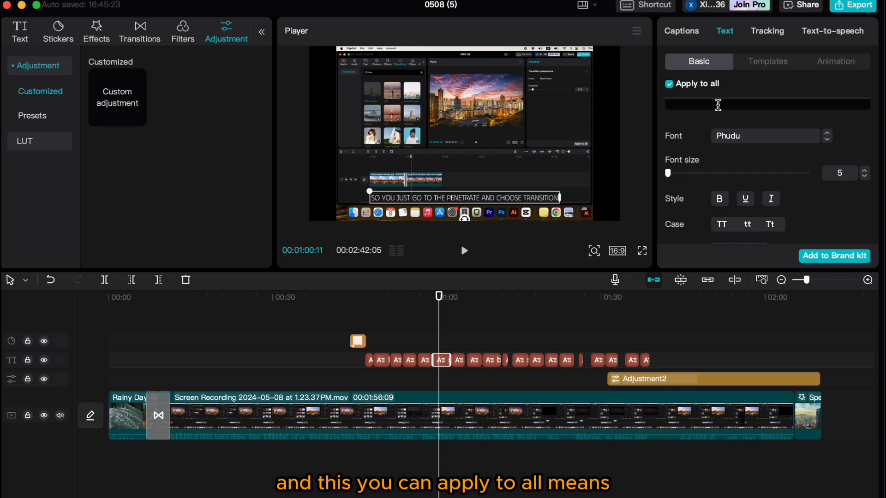
mouse_move(439, 323)
left_mouse_down()
mouse_move(452, 326)
mouse_move(442, 326)
left_mouse_up()
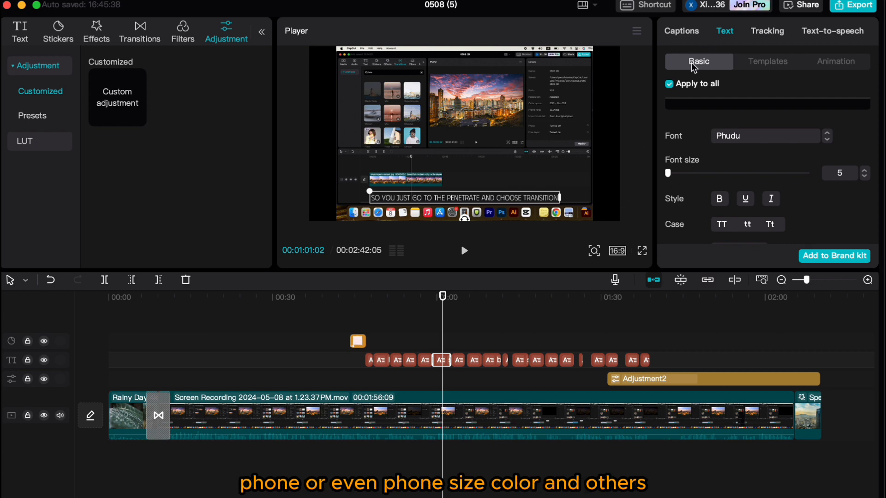
- Review the caption list, play the video from about 01:01 to 01:03, and select the caption "after that you can choose this black fit"
left_click(684, 34)
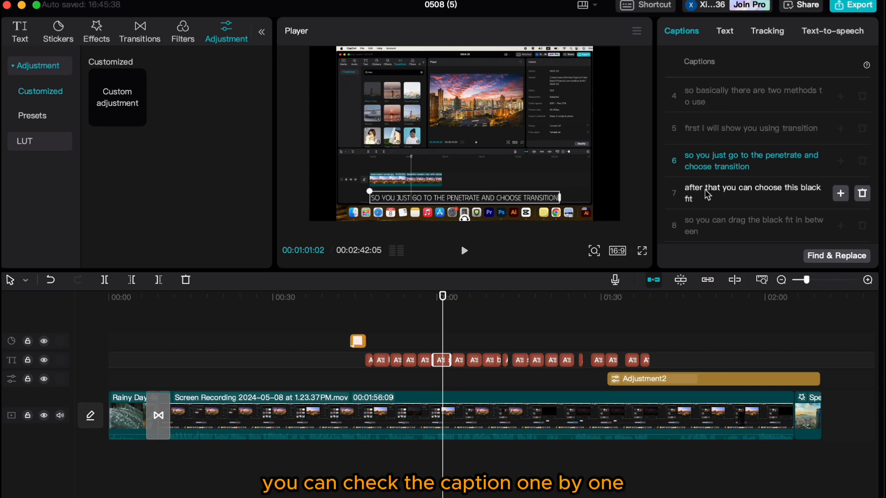
left_click(426, 420)
key("space")
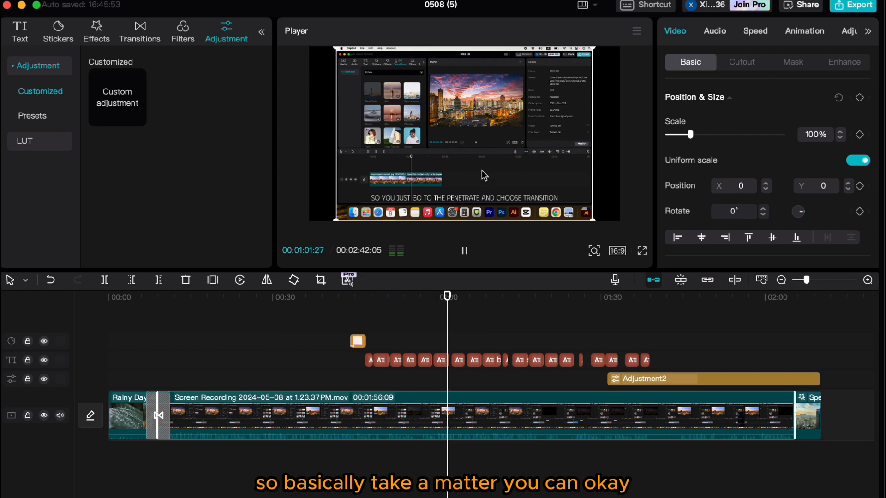
key("space")
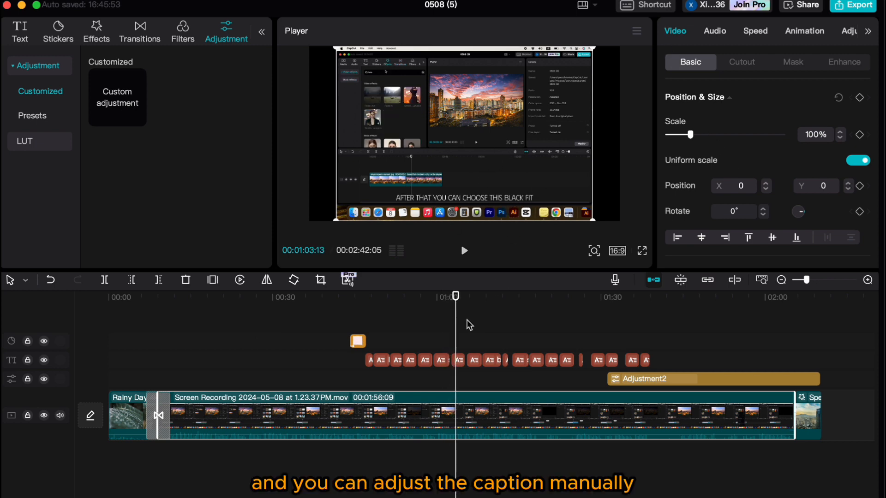
left_click(458, 364)
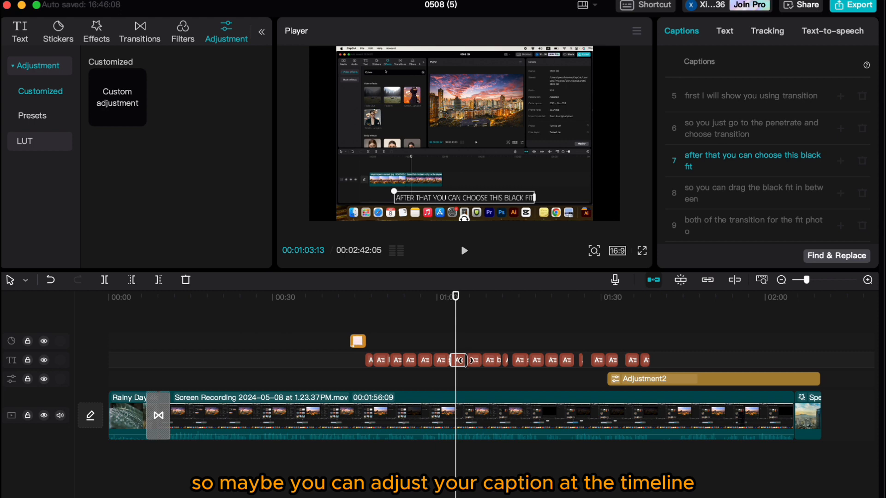
left_click_drag(458, 362, 464, 361)
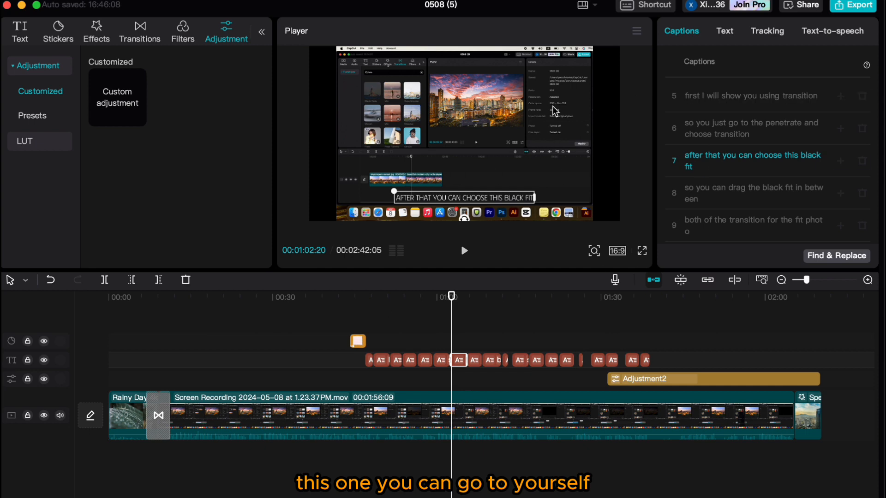
- Apply the Swipe left II caption animation to all captions
left_click(720, 34)
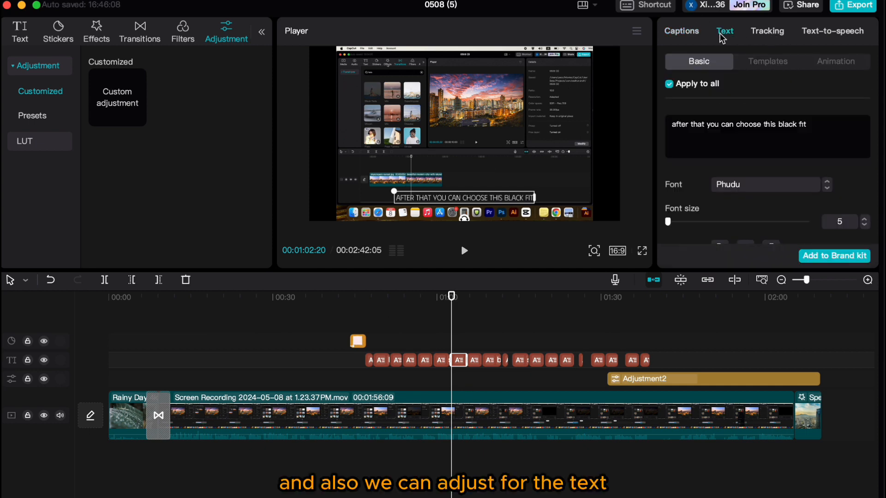
scroll(736, 154, "down", 5)
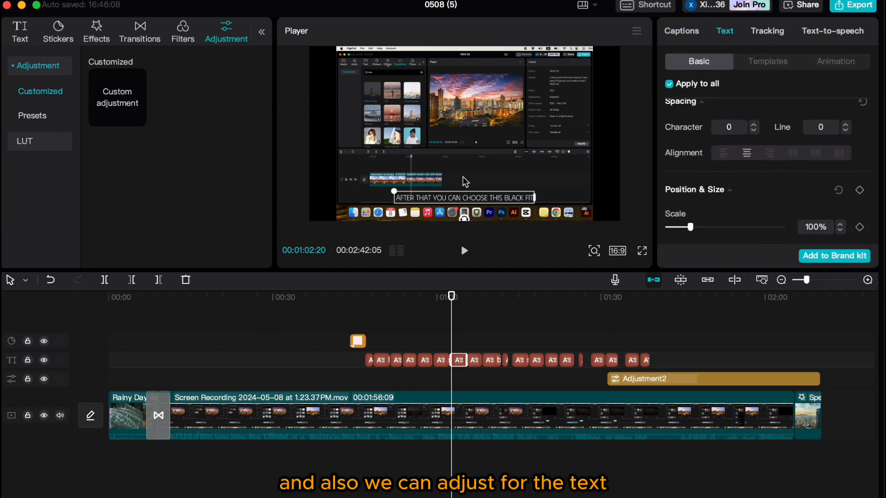
left_click(836, 61)
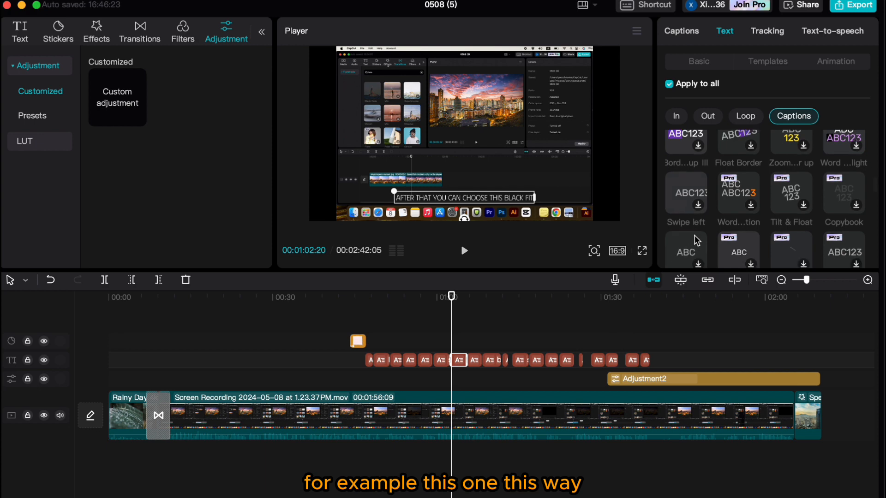
scroll(699, 224, "down", 2)
scroll(709, 233, "down", 2)
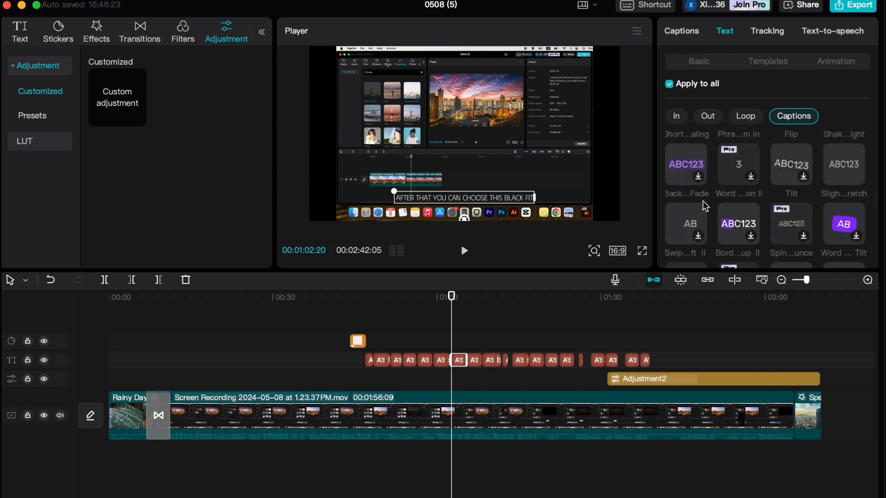
left_click(683, 225)
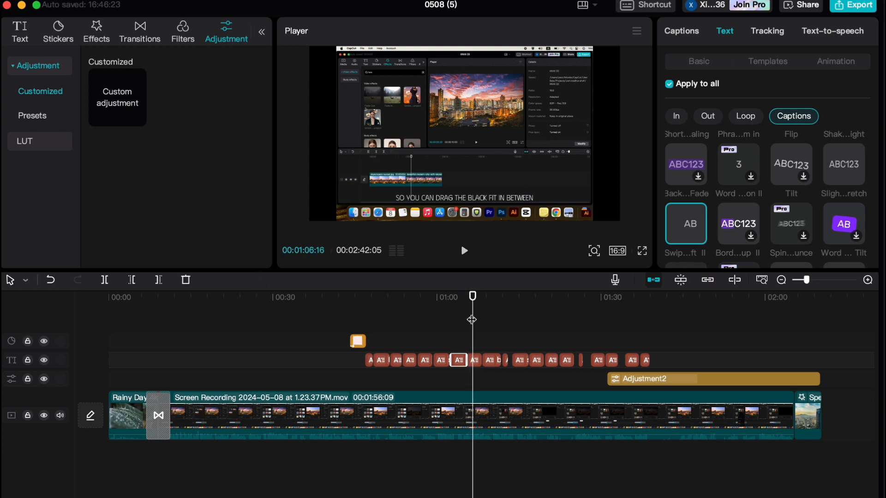
- Examine the basic video settings of the last photo clip, including filters, effects, Relight and noise reduction
left_click(318, 432)
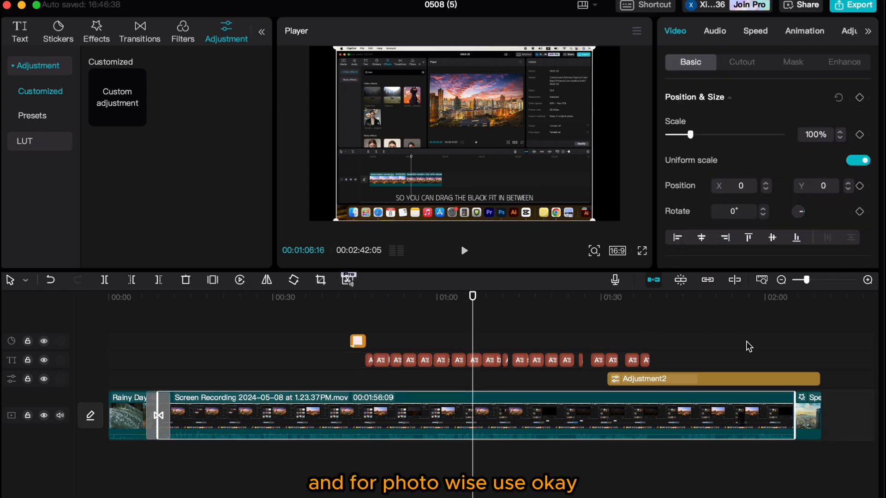
left_click(815, 422)
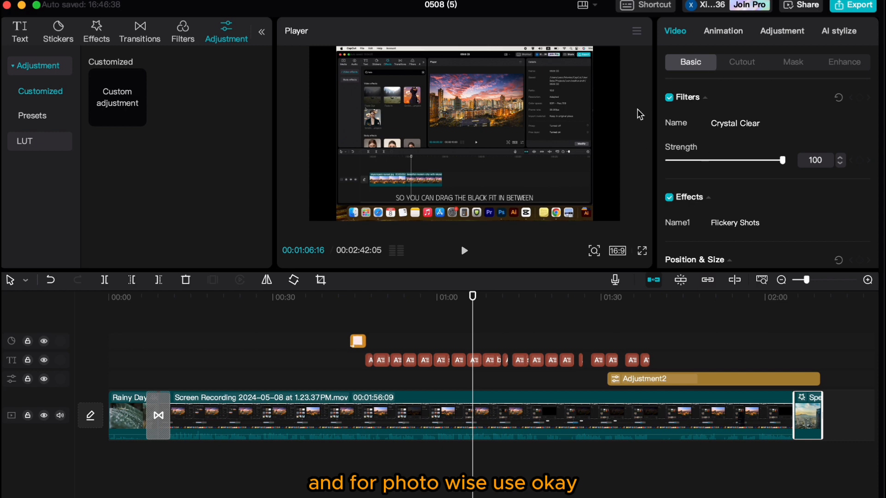
scroll(732, 168, "down", 10)
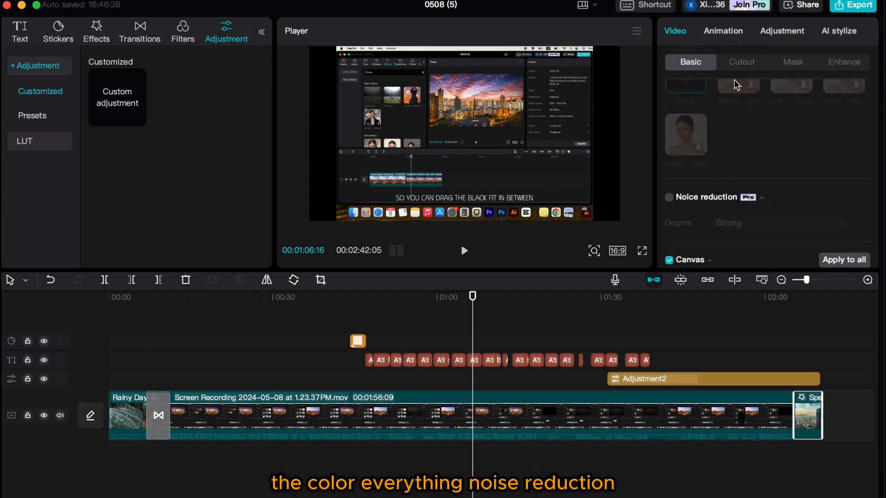
scroll(818, 109, "up", 1)
scroll(818, 109, "up", 3)
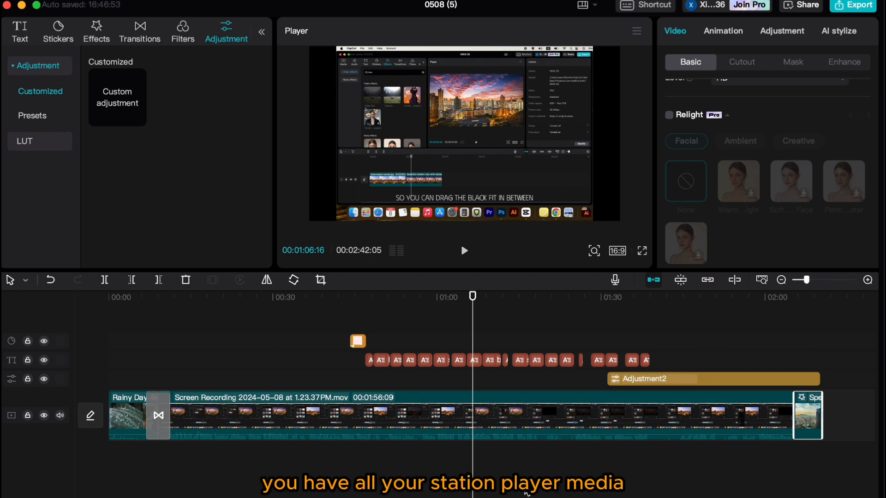
- Place the pink patterned rectangle sticker on its own track above the start of the Rainy Day clip and preview it
left_click(296, 328)
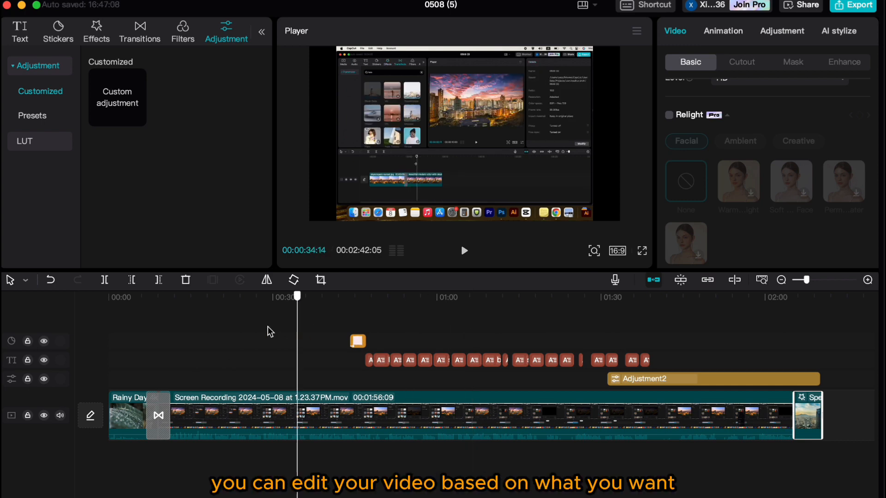
left_click(108, 333)
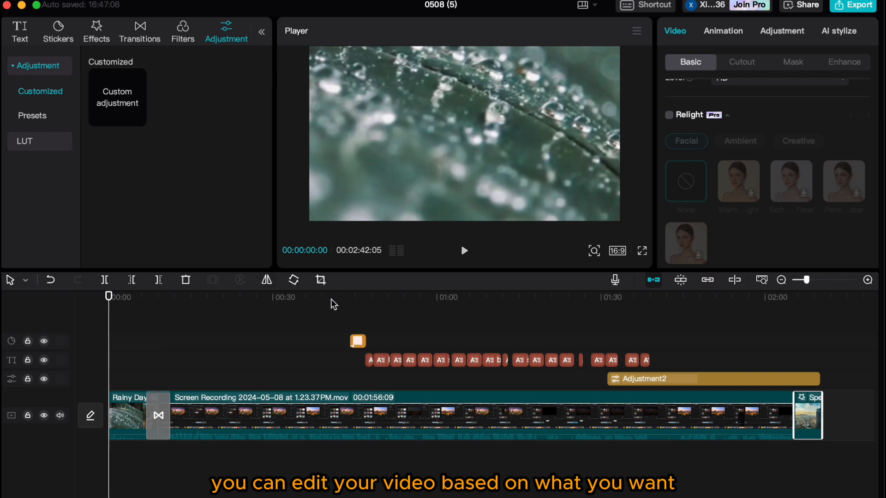
left_click(131, 422)
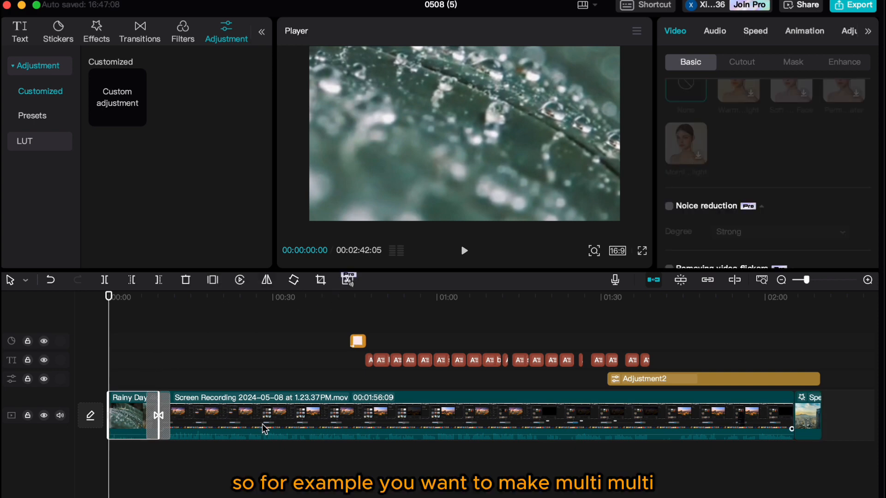
left_click(230, 426)
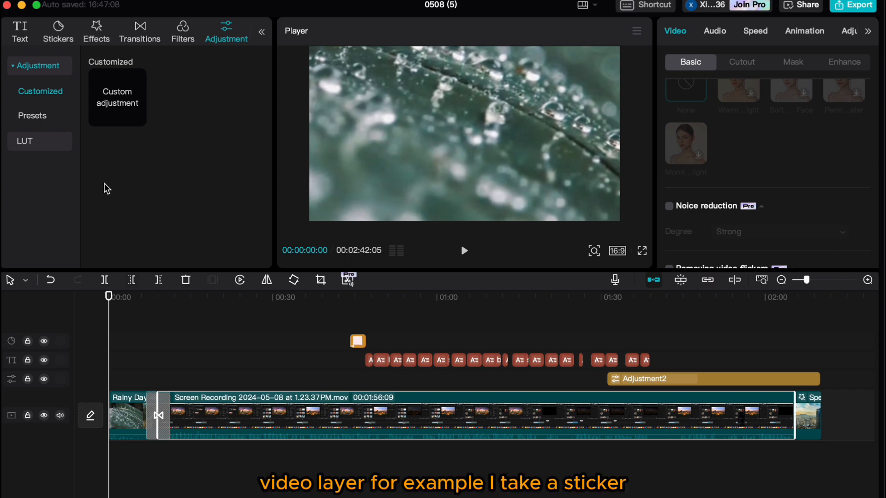
left_click(58, 33)
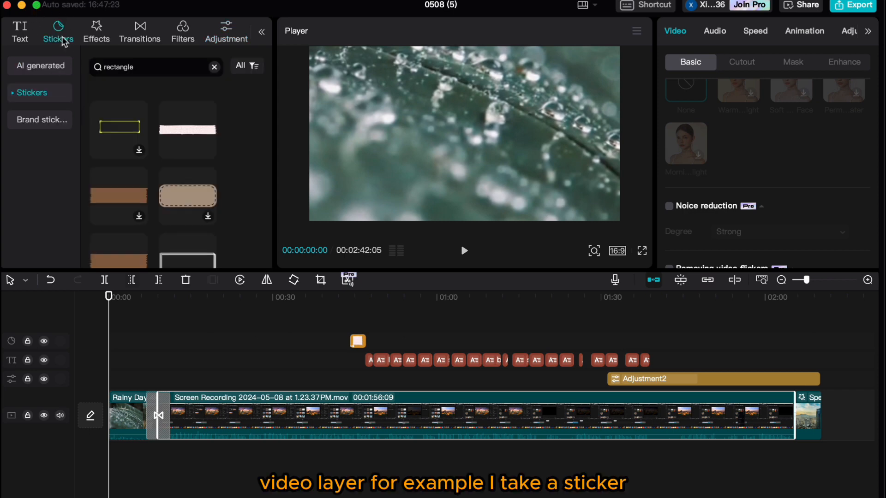
mouse_move(199, 145)
left_click_drag(198, 145, 116, 385)
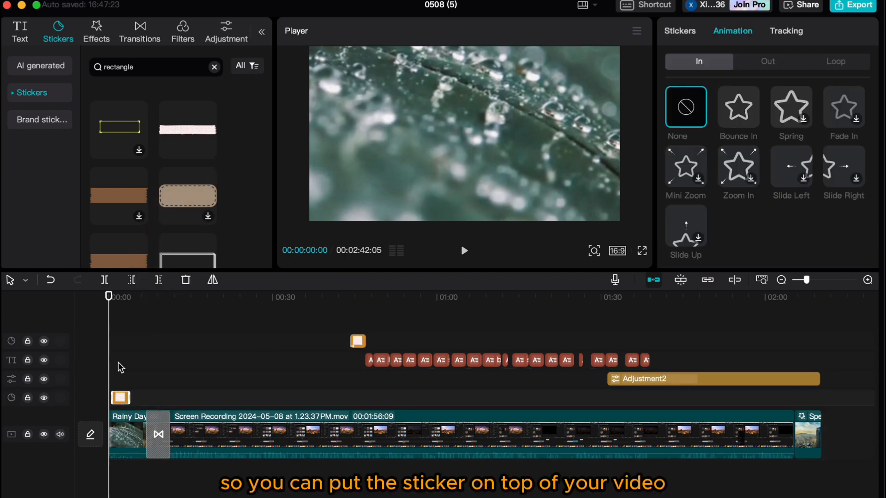
key("space")
key("space")
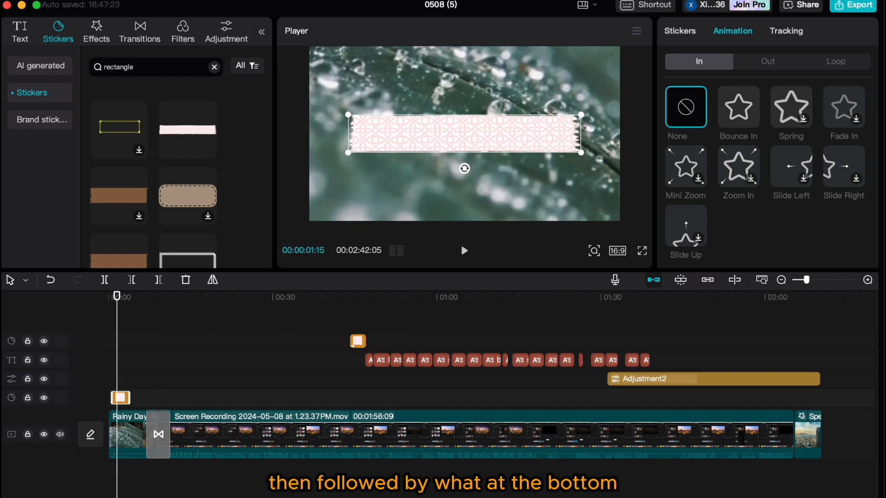
- Hide and unhide the new sticker's track, and lock and unlock it
left_click(44, 400)
left_click(44, 399)
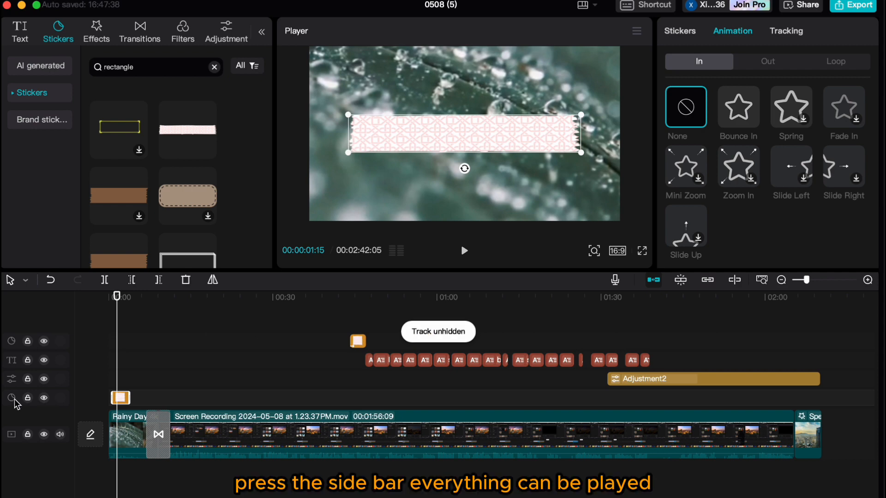
left_click(27, 400)
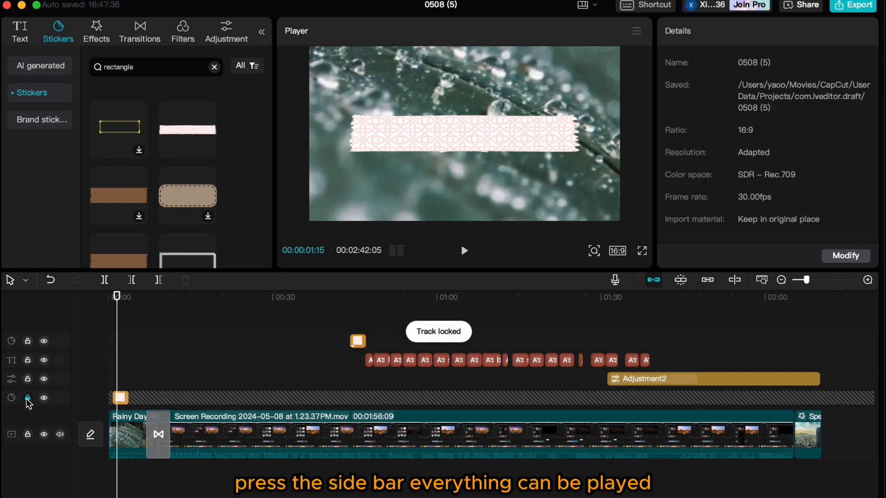
left_click(27, 399)
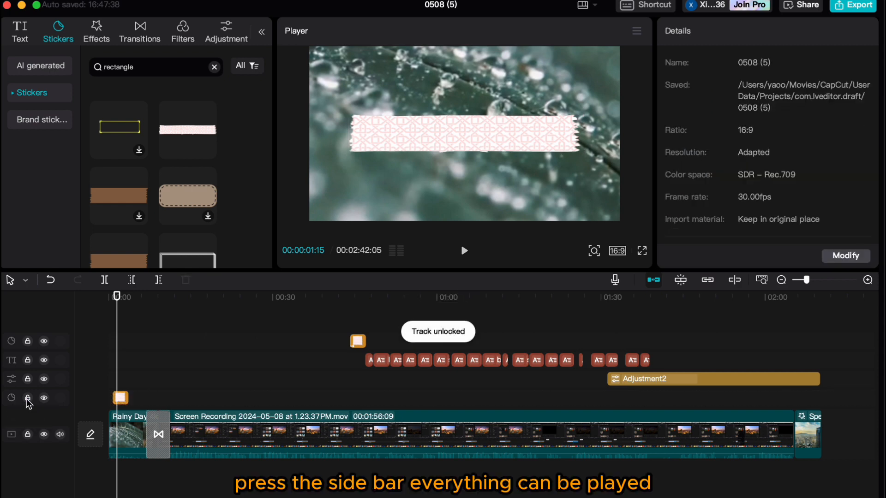
- Split the Rainy Day clip at 00:00:02:08
left_click(112, 334)
left_click(111, 334)
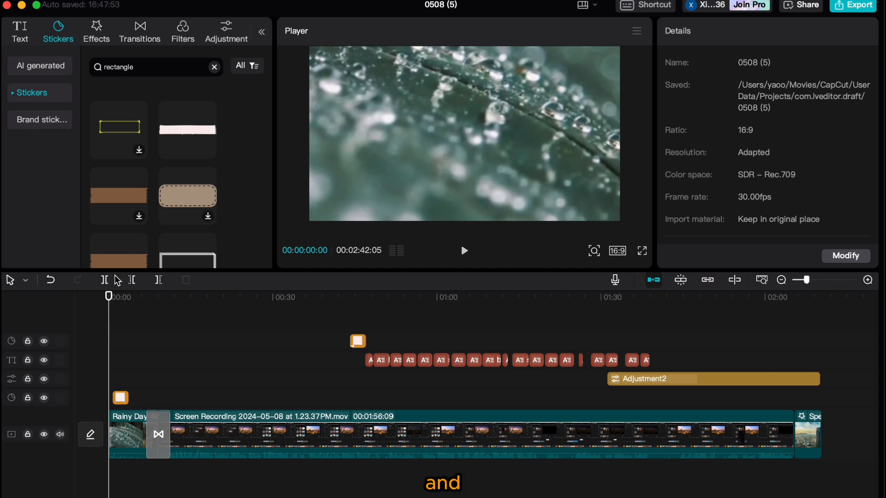
left_click(121, 335)
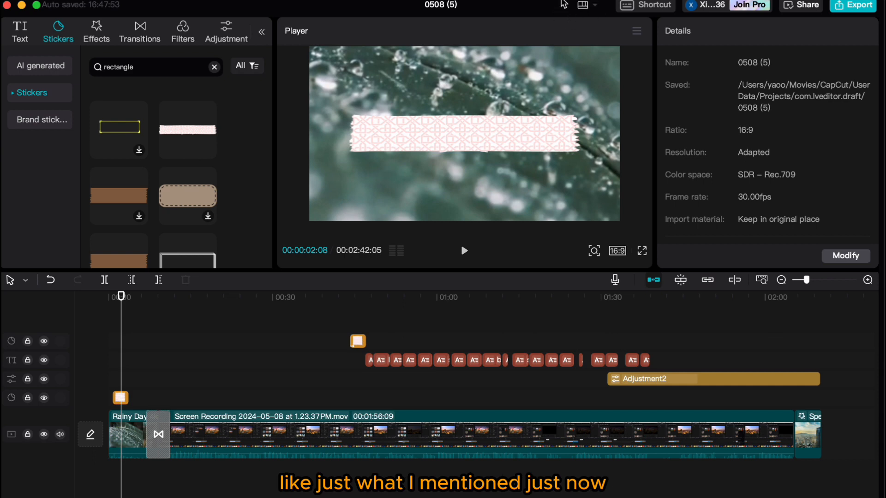
left_click(105, 281)
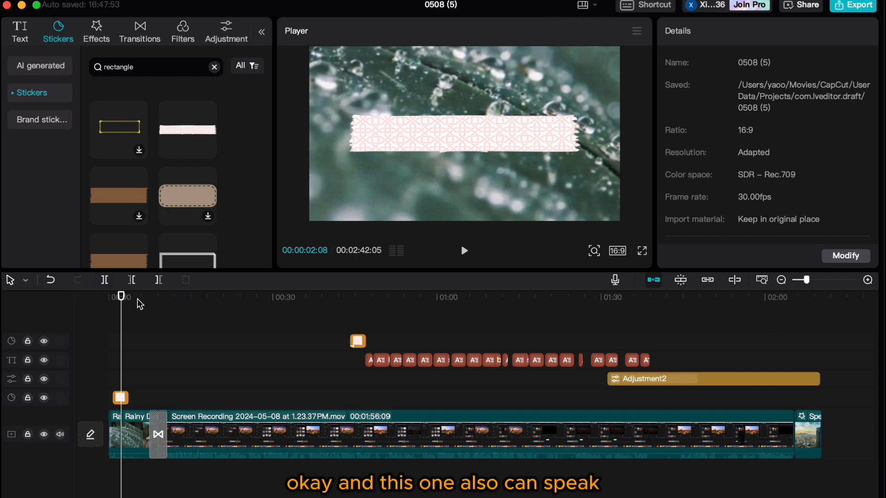
- Split the Rainy Day clip again at 00:00:04:20 and undo that split
left_click_drag(121, 310, 135, 311)
key("super+b")
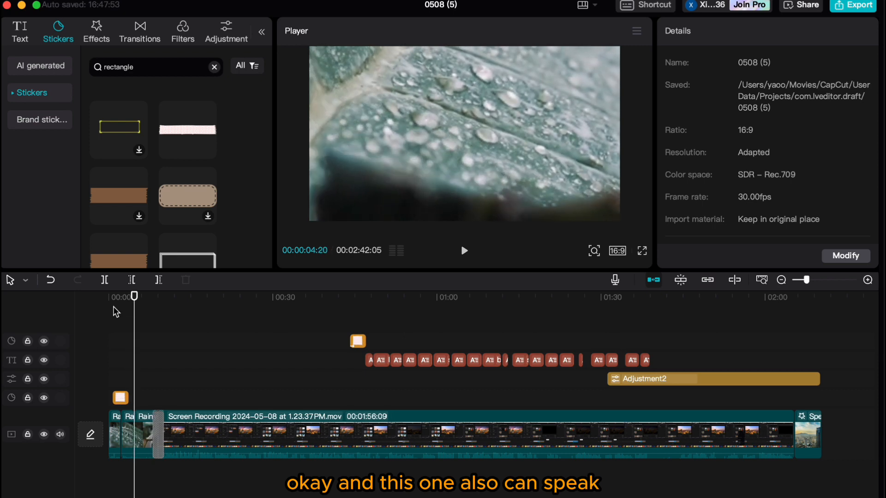
left_click(52, 283)
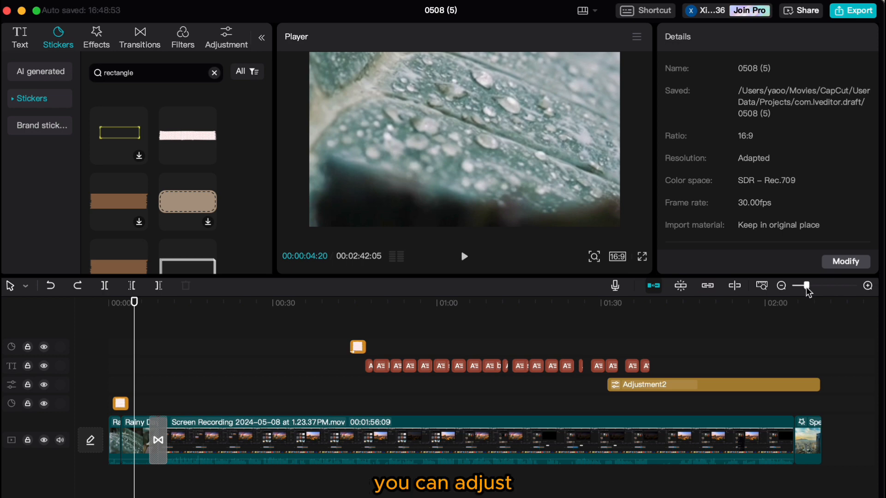
- Open the voice-over recorder without allowing microphone access, view the system's microphone permissions, and close both windows
mouse_move(807, 287)
left_mouse_down()
mouse_move(794, 287)
mouse_move(823, 283)
left_mouse_up()
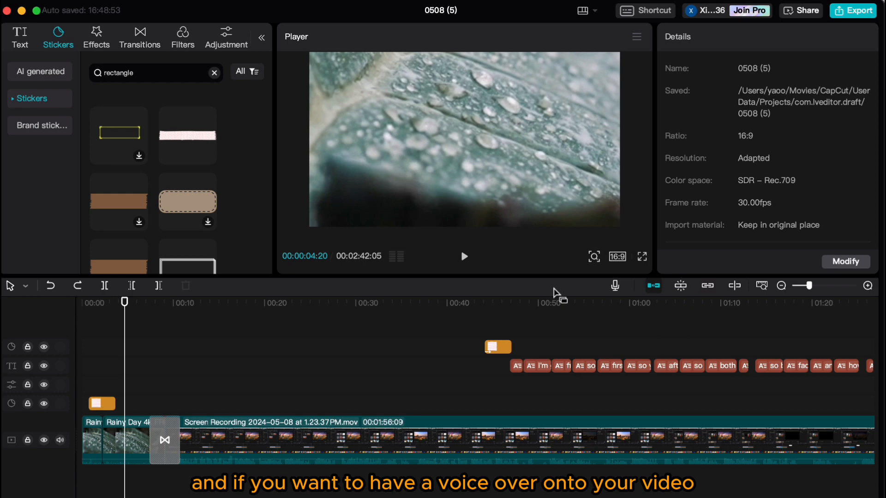
left_click(615, 286)
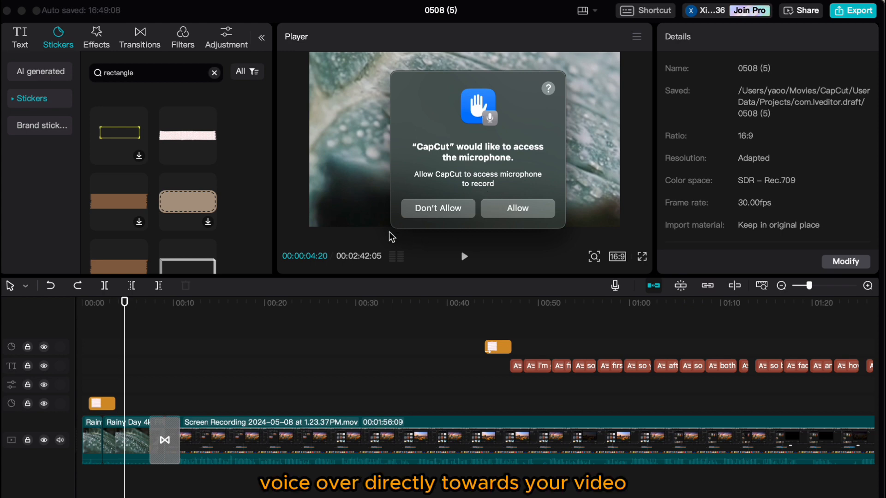
left_click(446, 212)
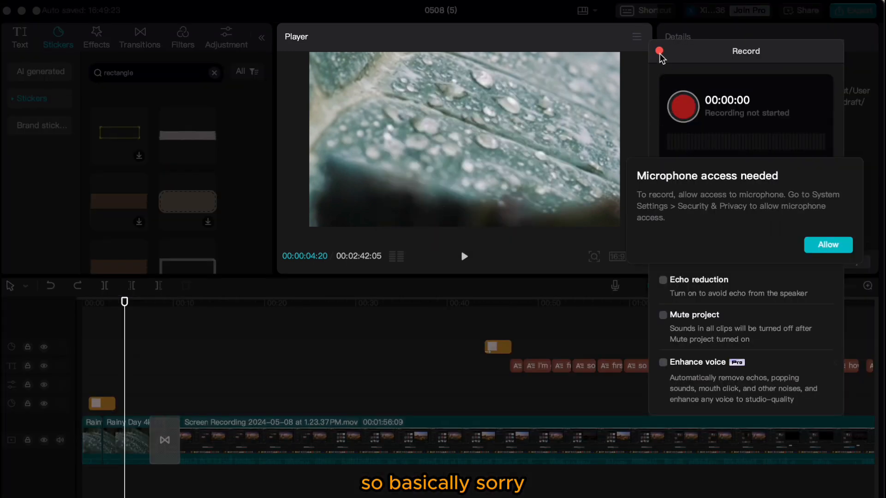
left_click(830, 246)
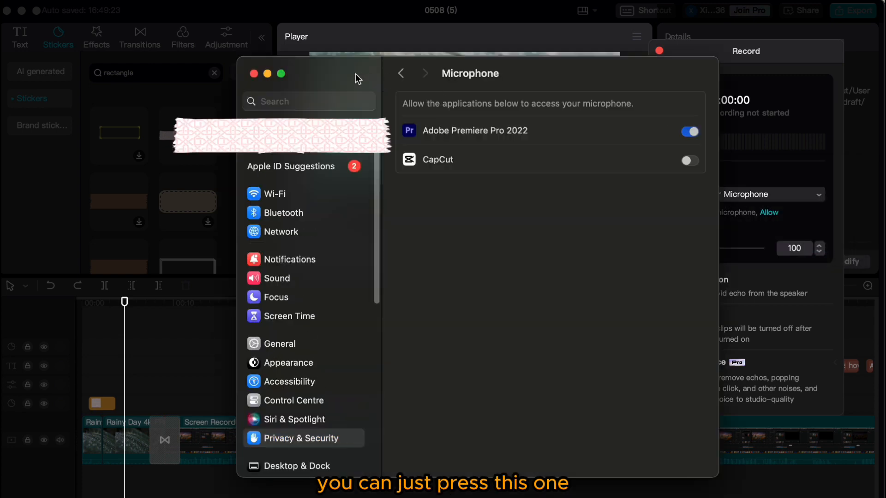
left_click(253, 74)
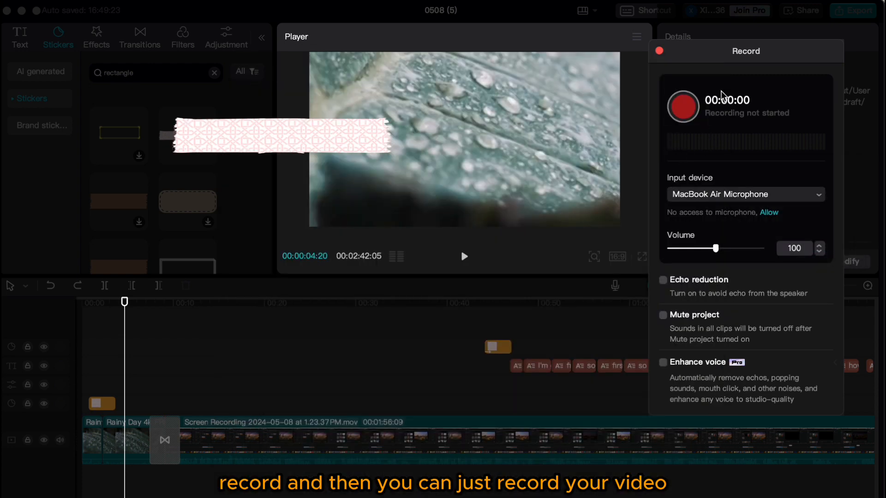
left_click(659, 51)
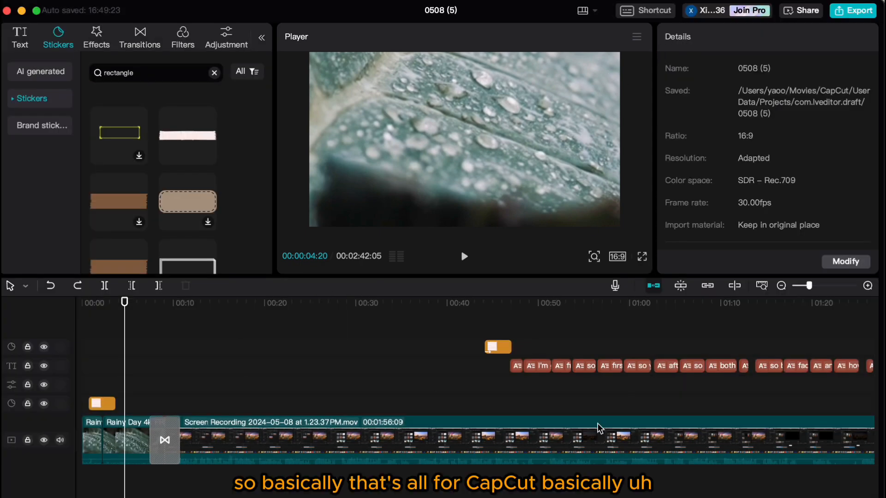